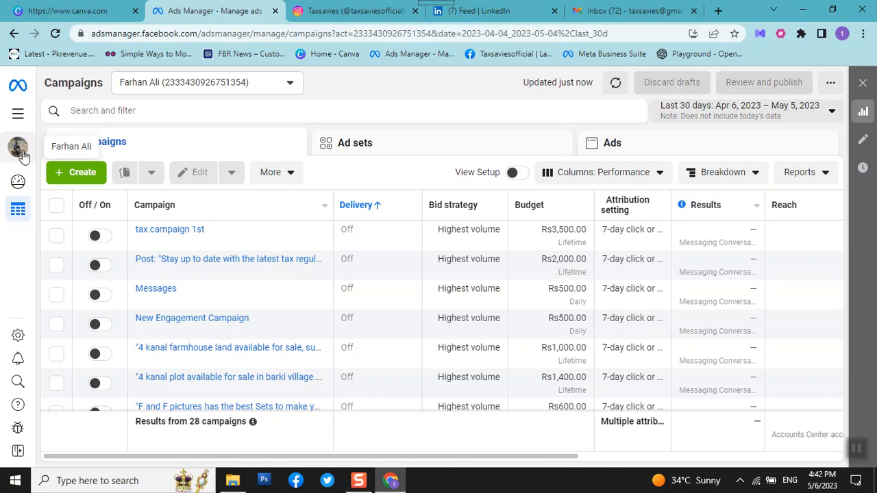
# Switch to the Taxsavies ad account and discard its unpublished drafts.
pyautogui.click(19, 149)
pyautogui.click(77, 250)
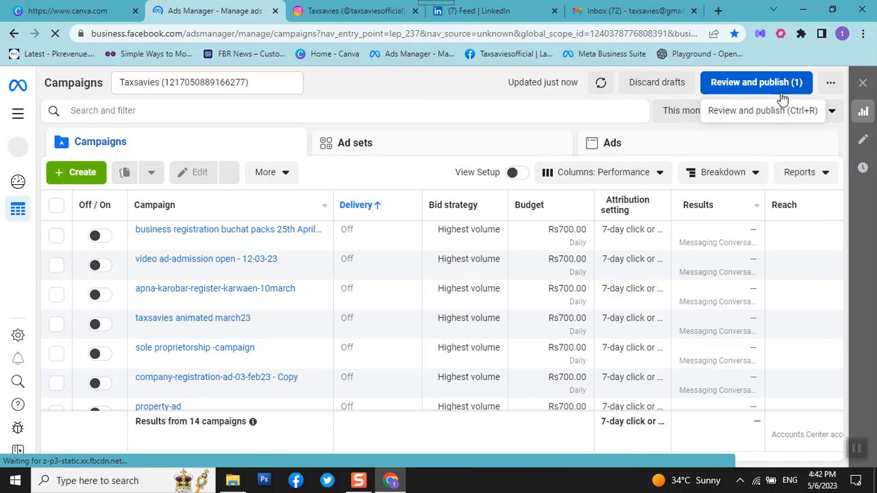
pyautogui.click(650, 82)
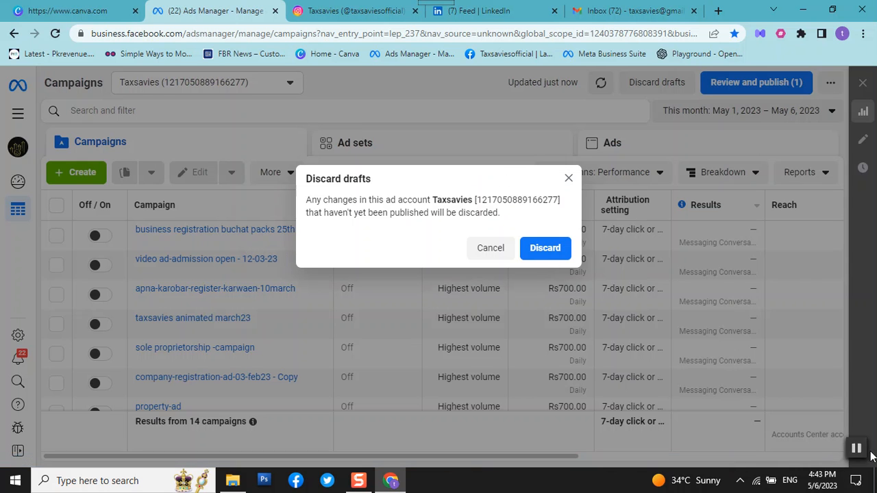
pyautogui.click(544, 250)
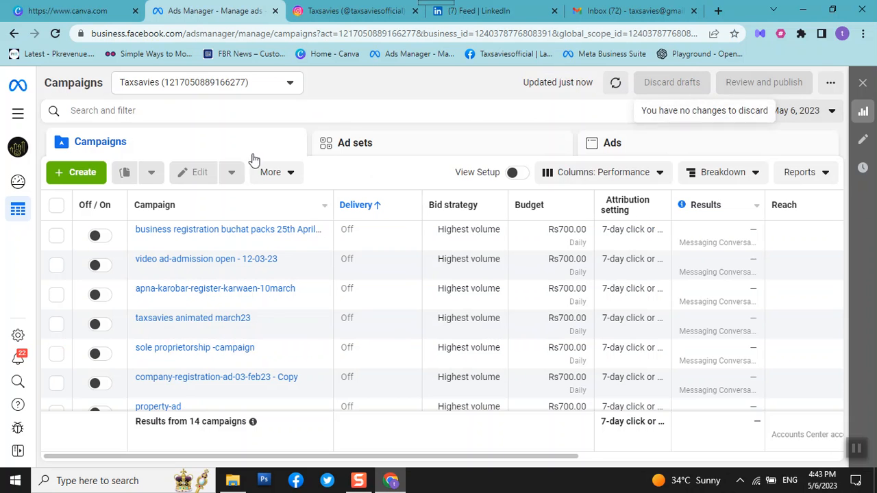
# Open the ad account's billing page and show the payment activity for this quarter.
pyautogui.click(20, 118)
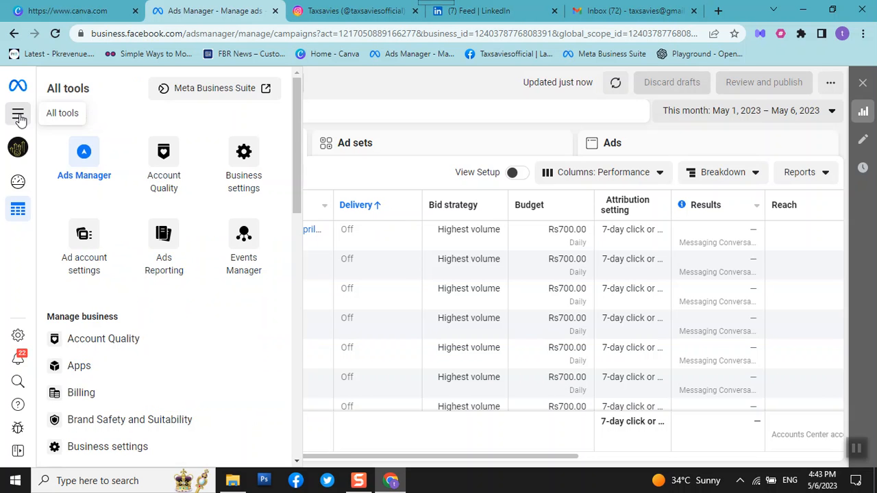
pyautogui.click(105, 398)
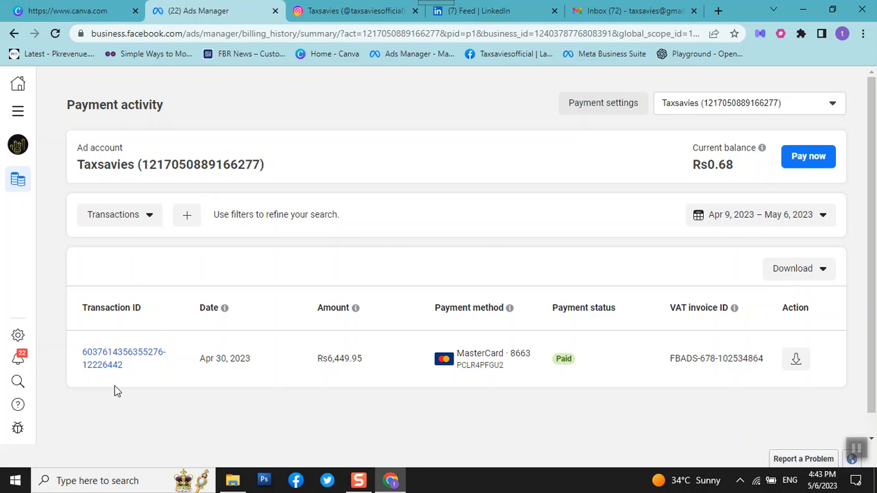
pyautogui.moveTo(32, 212)
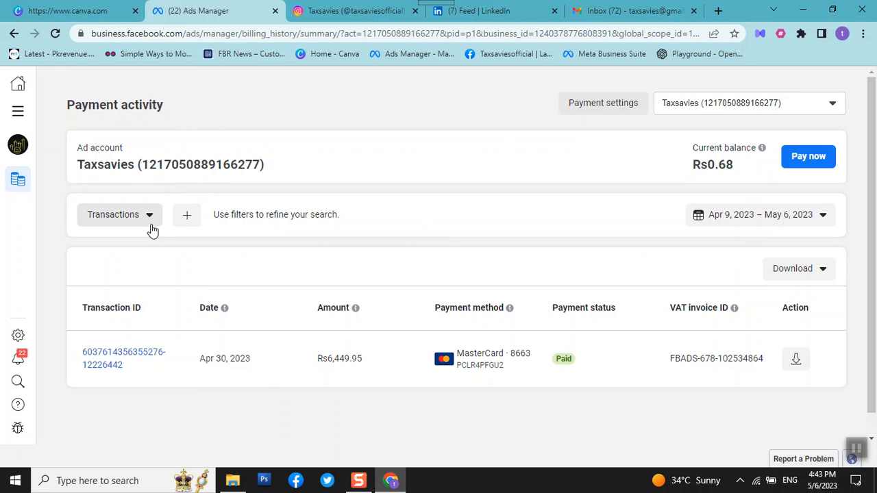
pyautogui.click(810, 222)
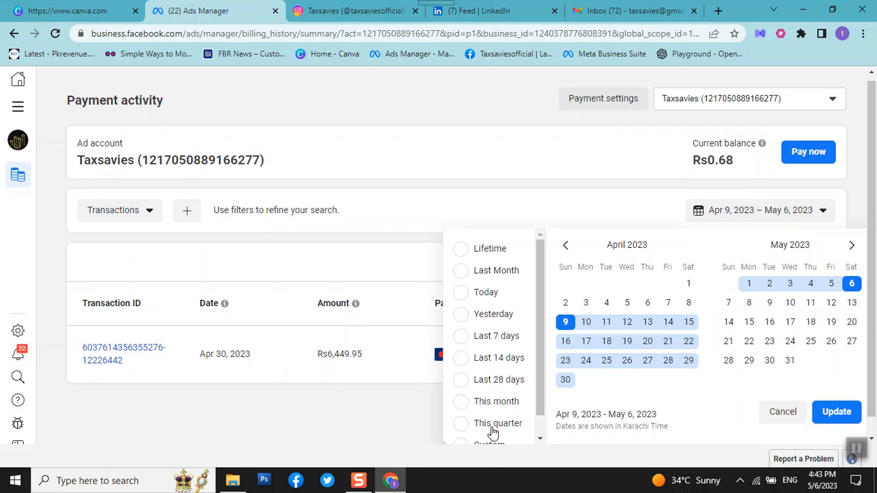
pyautogui.click(460, 424)
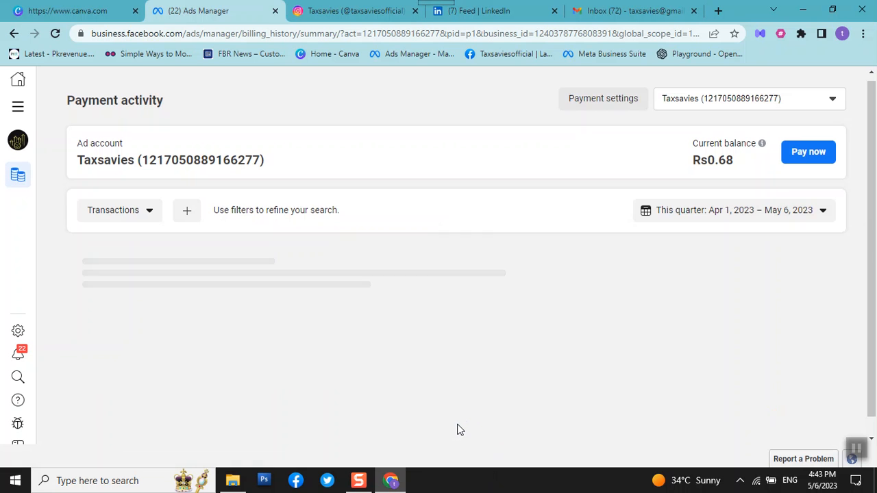
# Review the quarter's transactions and the available report download options.
pyautogui.scroll(-1, 731, 348)
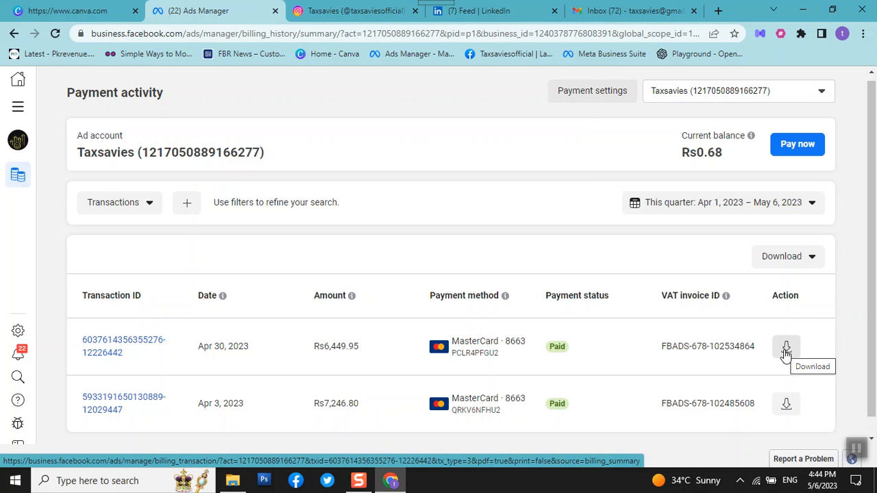
pyautogui.scroll(-1, 786, 353)
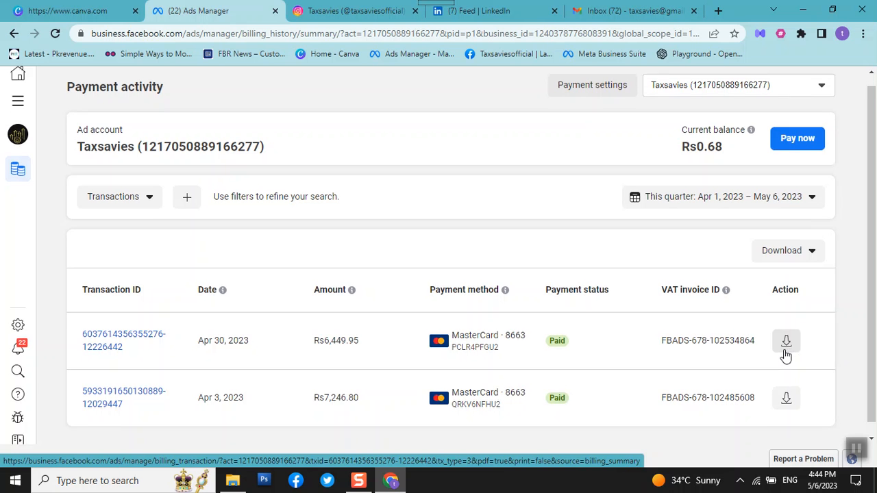
pyautogui.click(813, 240)
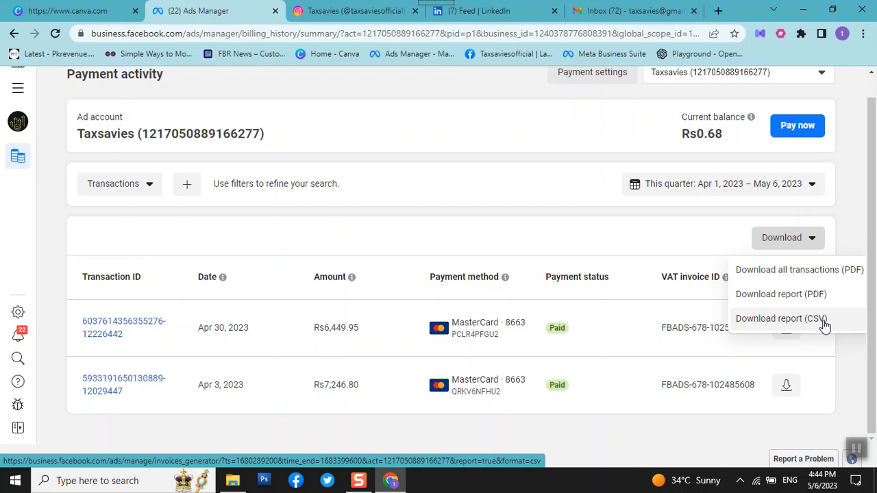
pyautogui.click(704, 232)
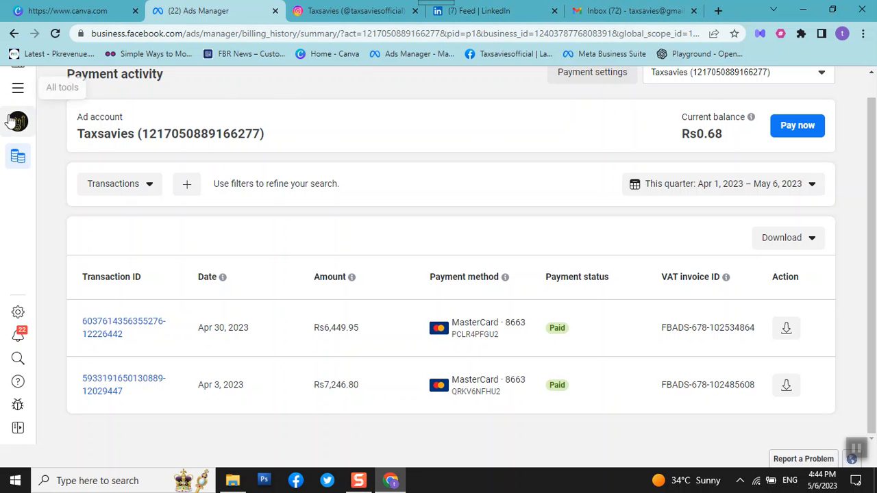
# Return to the campaigns overview in Ads Manager and start creating a new campaign.
pyautogui.click(17, 88)
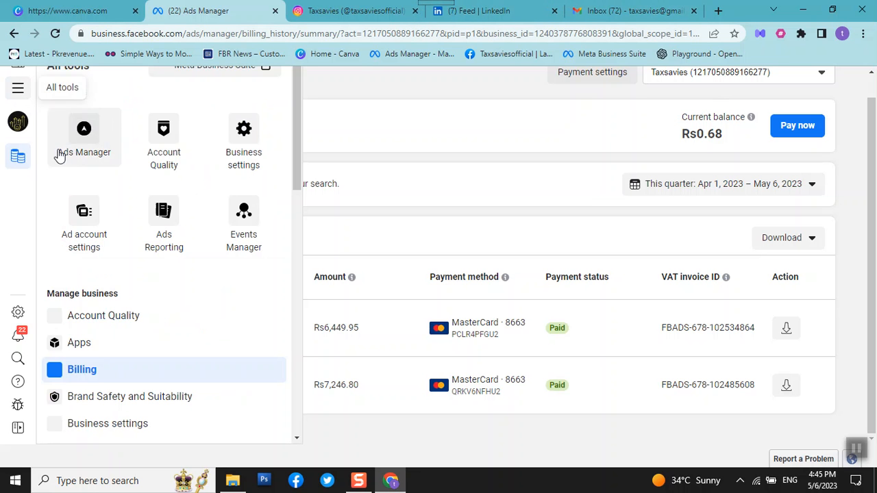
pyautogui.click(83, 150)
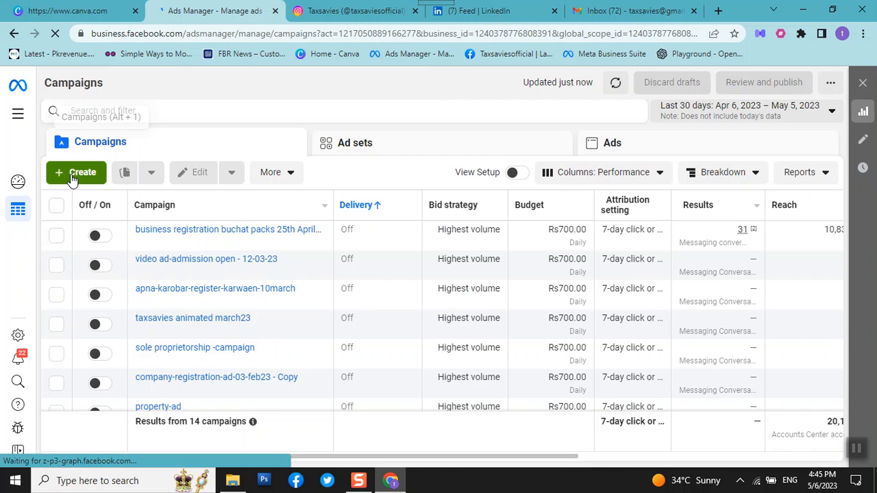
pyautogui.click(74, 172)
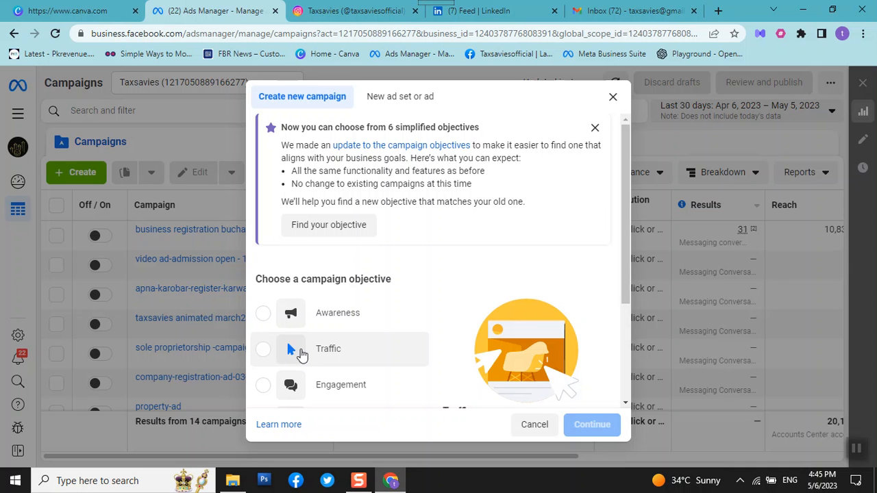
# Choose Engagement as the campaign objective and continue to the campaign setup.
pyautogui.scroll(-1, 414, 327)
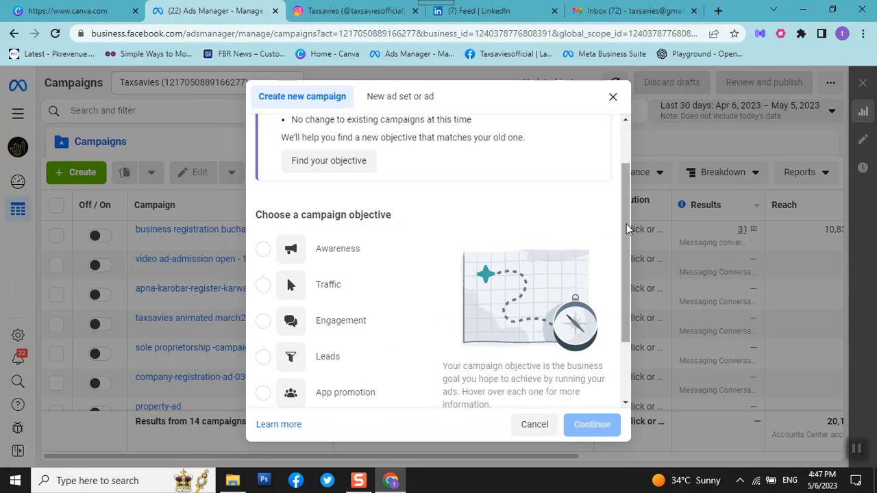
pyautogui.scroll(-1, 629, 237)
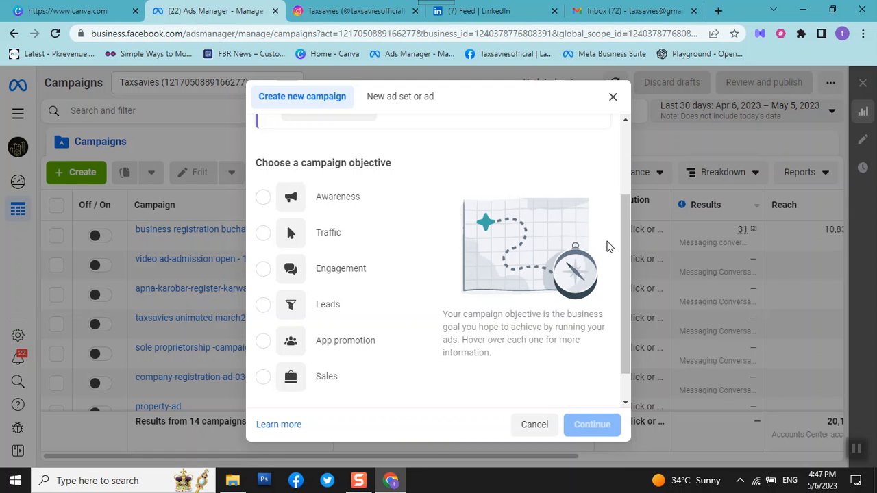
pyautogui.moveTo(265, 381)
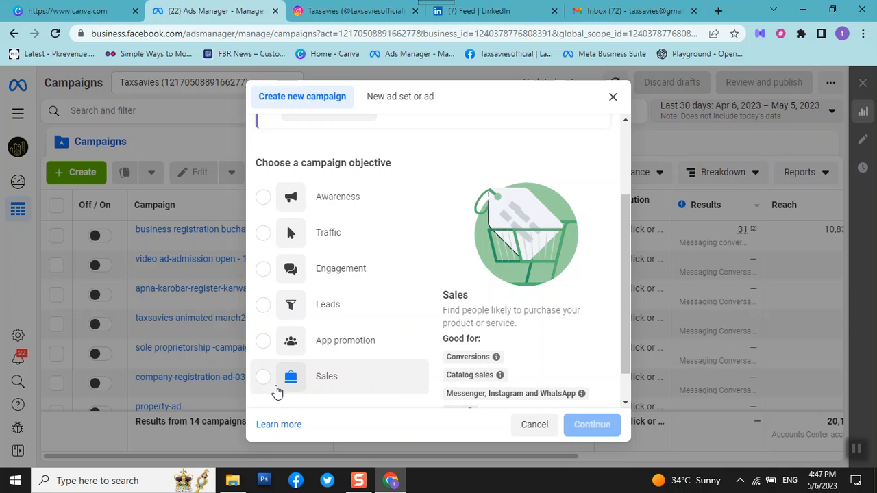
pyautogui.click(263, 271)
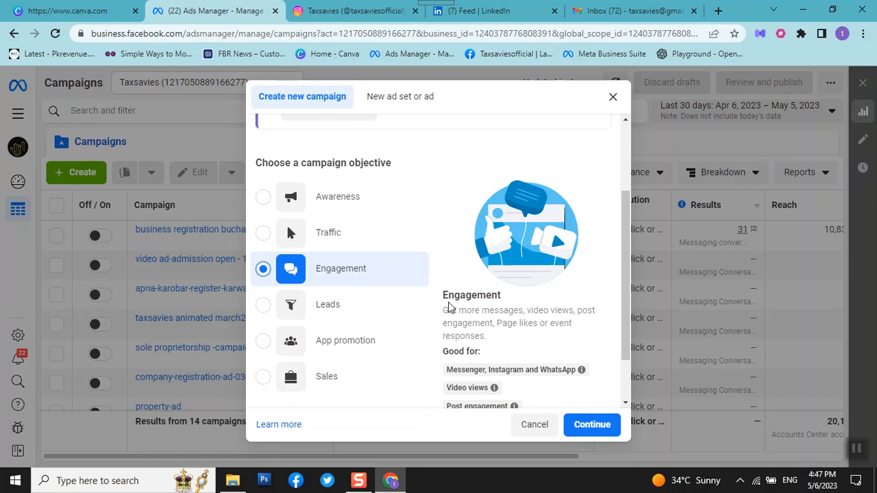
pyautogui.moveTo(486, 369)
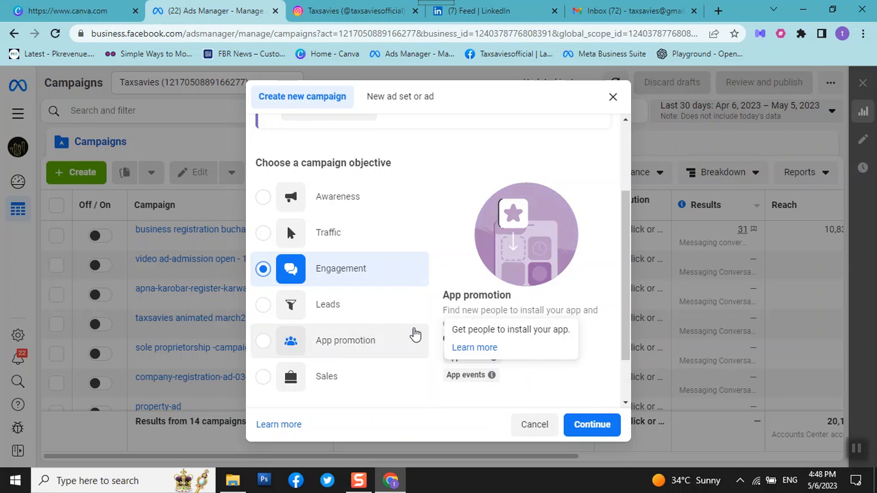
pyautogui.scroll(-1, 590, 329)
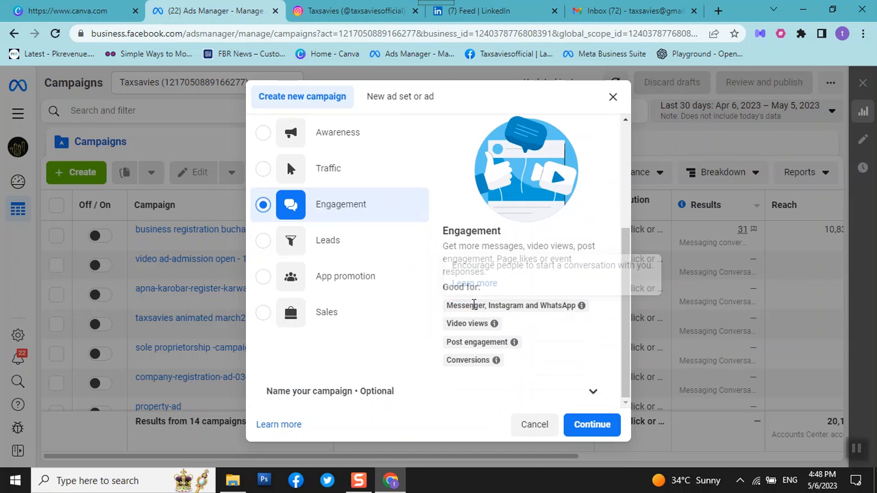
pyautogui.moveTo(471, 320)
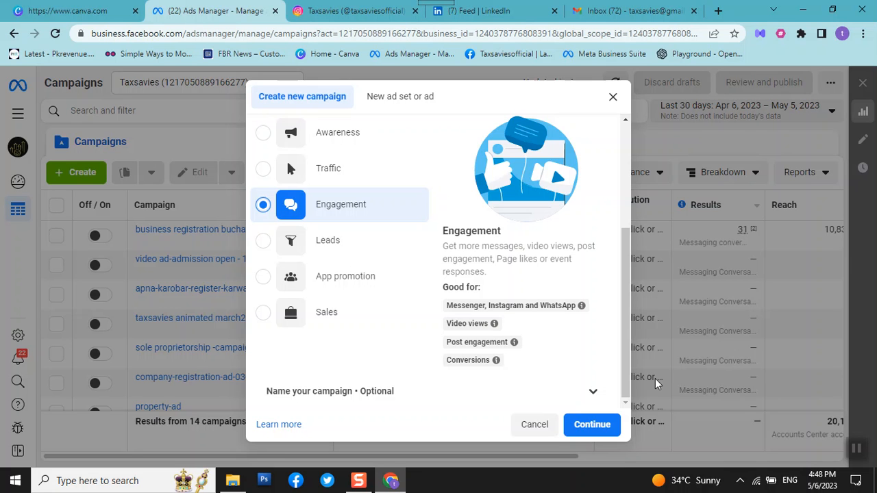
pyautogui.click(591, 424)
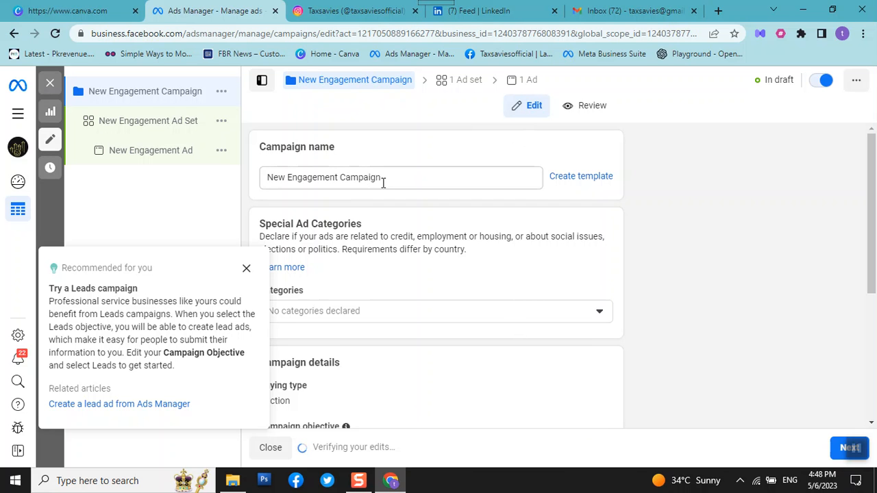
# Dismiss the Leads campaign recommendation and name the campaign "import export license May-06-23".
pyautogui.click(246, 269)
pyautogui.tripleClick(403, 177)
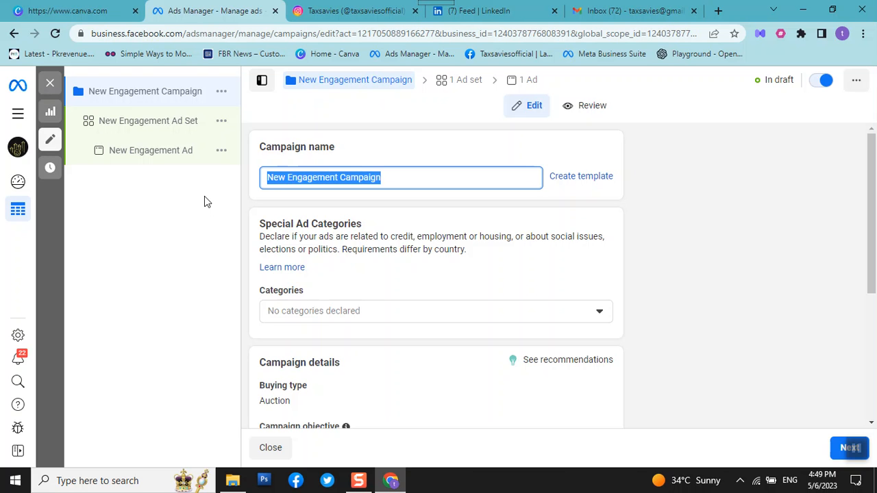
pyautogui.write('import export license')
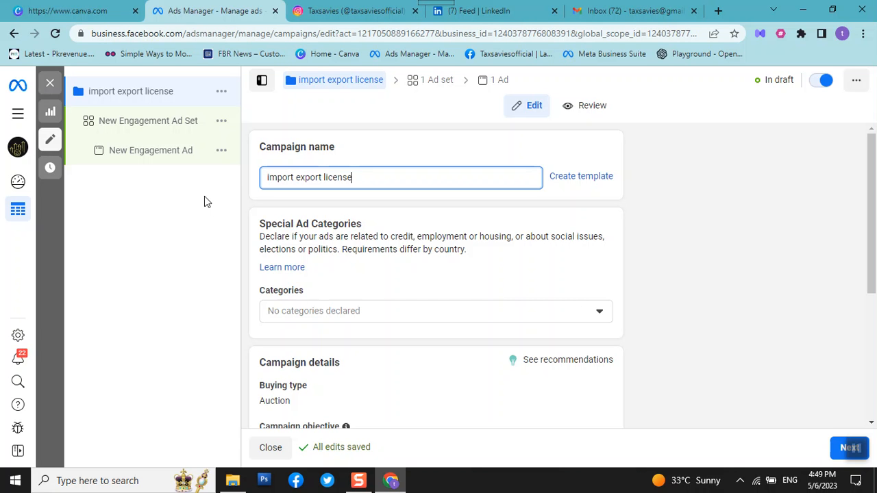
pyautogui.write('Ma')
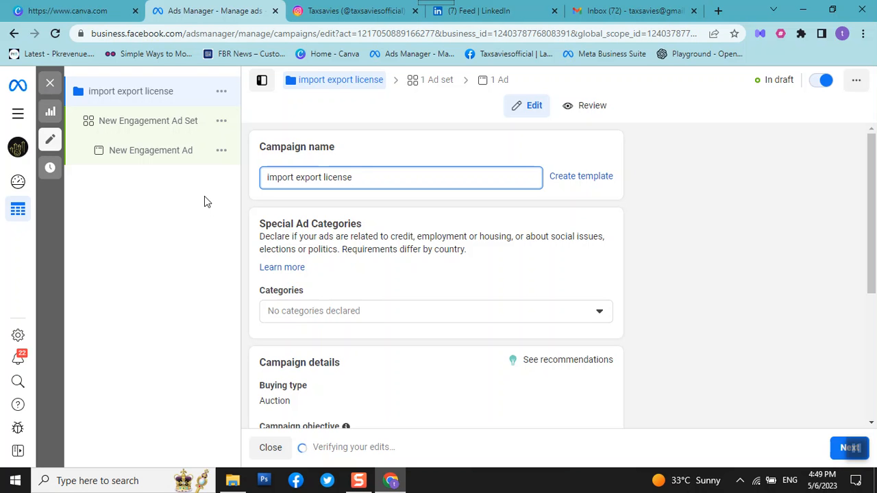
pyautogui.write('y23')
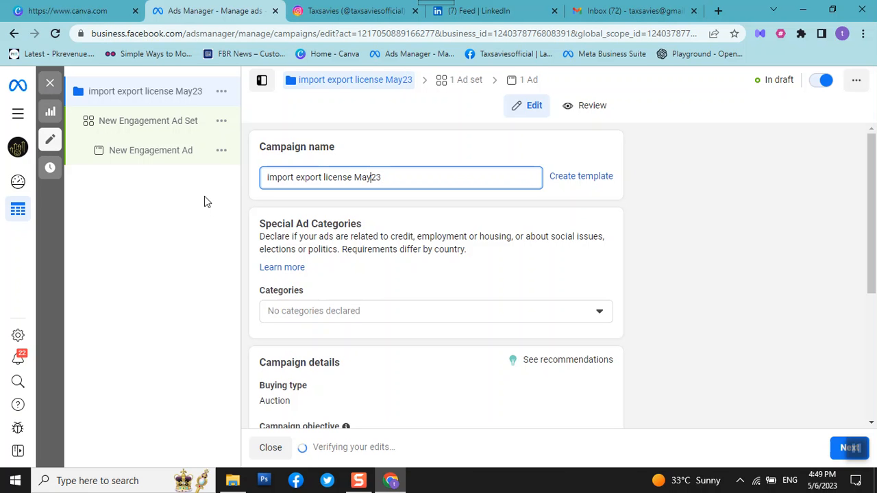
pyautogui.write('-')
pyautogui.write('06')
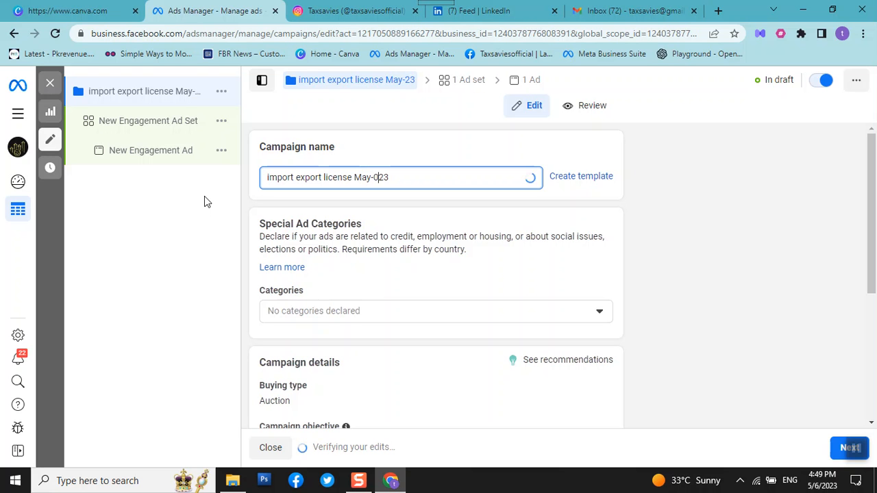
pyautogui.write('-')
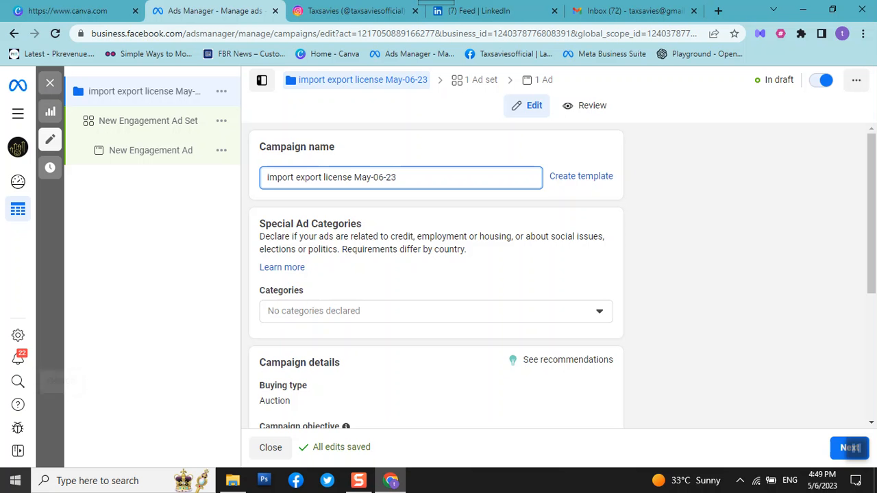
# Turn on the Advantage campaign budget for the import export license campaign.
pyautogui.scroll(-2, 348, 290)
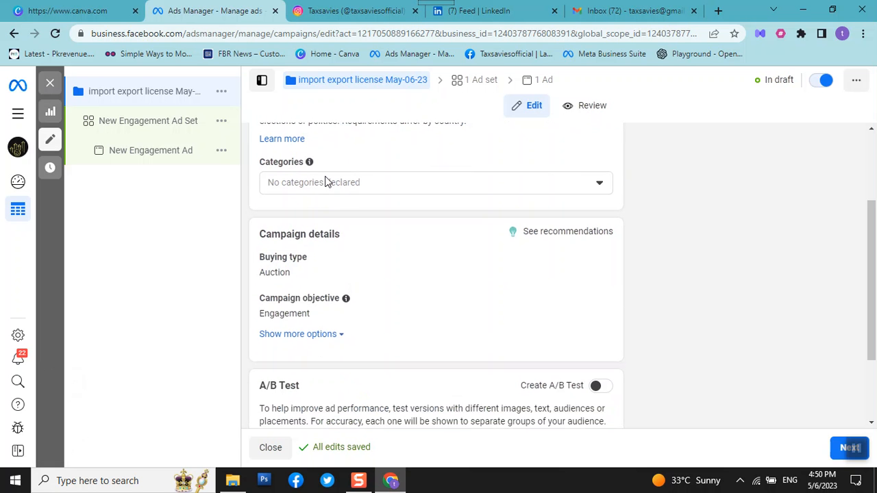
pyautogui.scroll(-1, 328, 184)
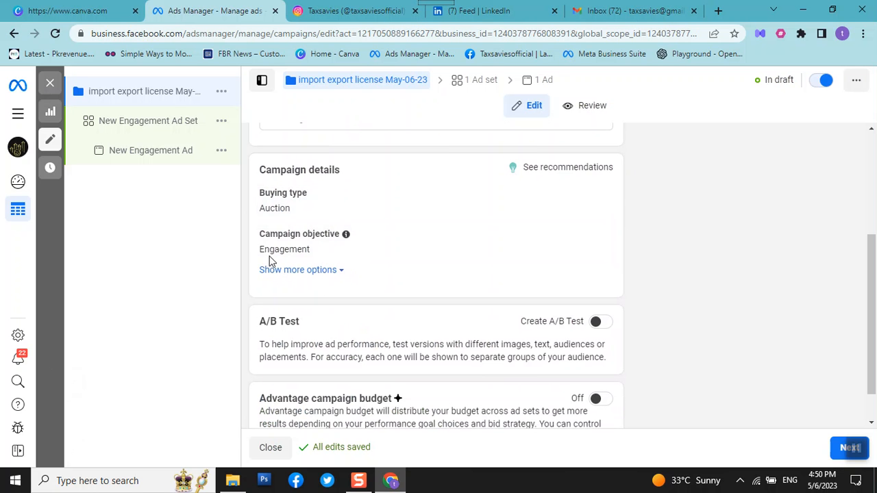
pyautogui.scroll(3, 276, 255)
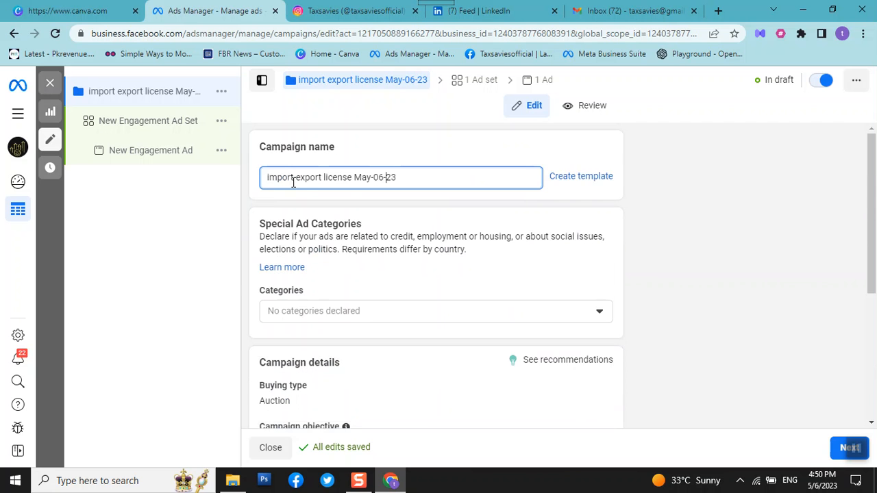
pyautogui.scroll(-3, 299, 208)
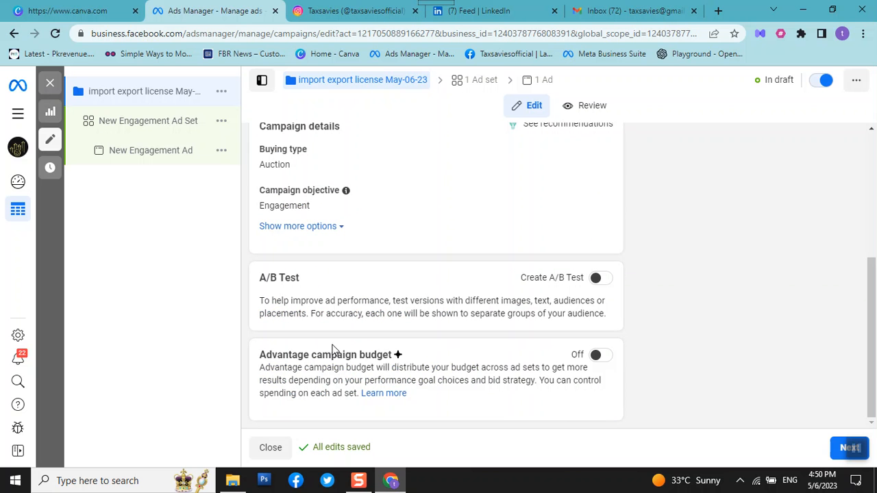
pyautogui.click(601, 356)
pyautogui.scroll(-2, 602, 351)
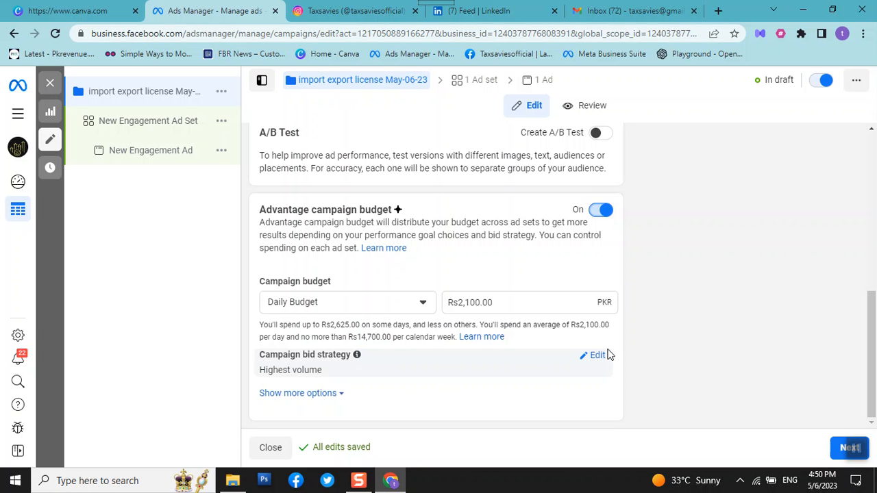
# Set the daily campaign budget to Rs700 and show the additional budget options.
pyautogui.click(535, 303)
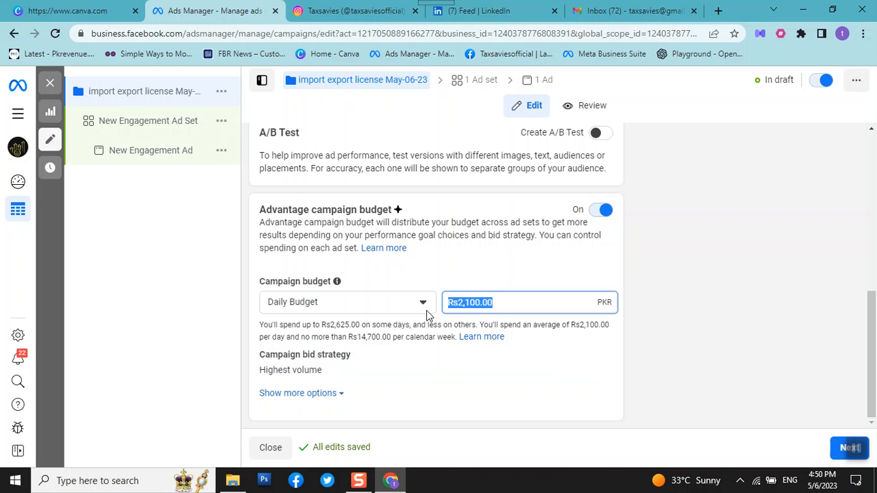
pyautogui.write('700')
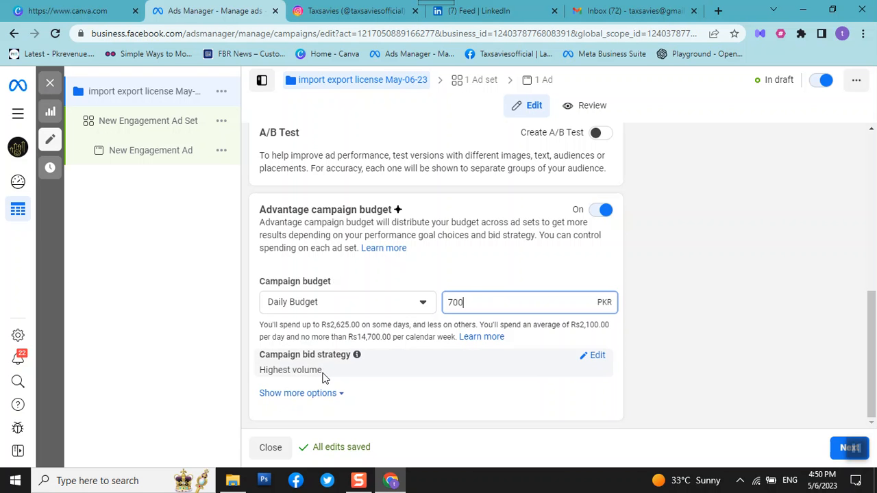
pyautogui.click(326, 394)
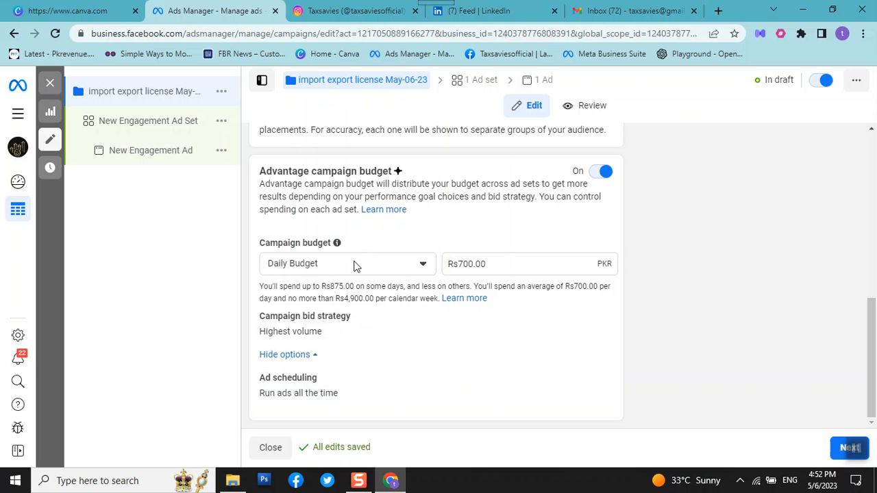
# Change the campaign budget type to Lifetime Budget and set the amount to Rs4,900.
pyautogui.click(425, 265)
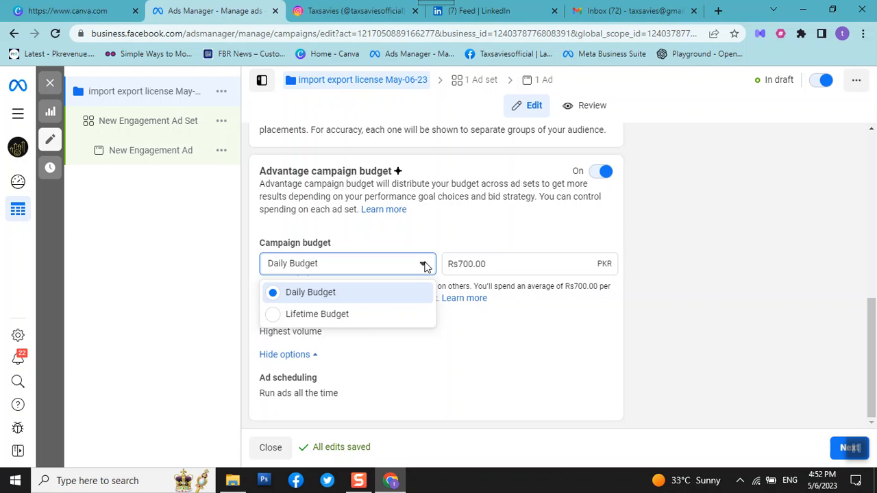
pyautogui.click(380, 451)
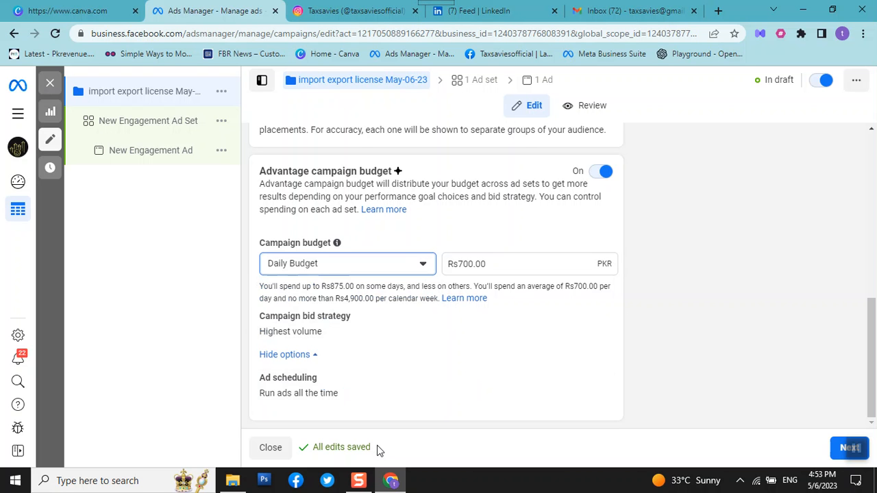
pyautogui.click(298, 264)
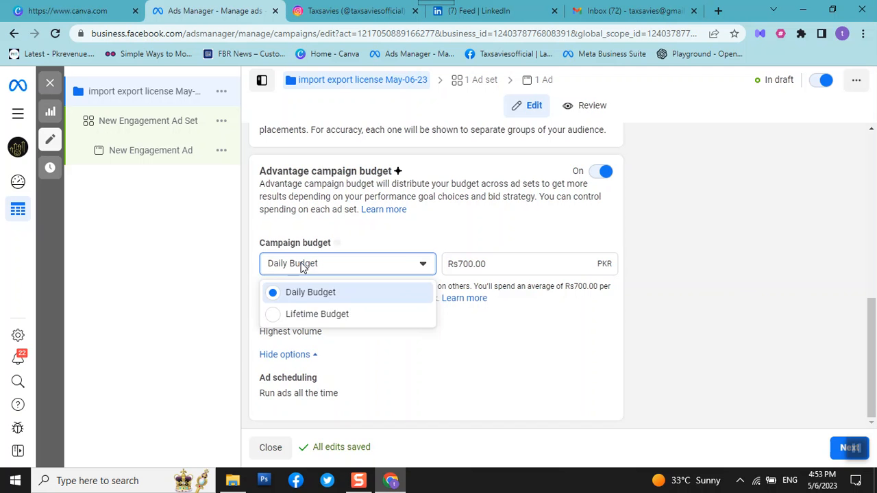
pyautogui.click(276, 315)
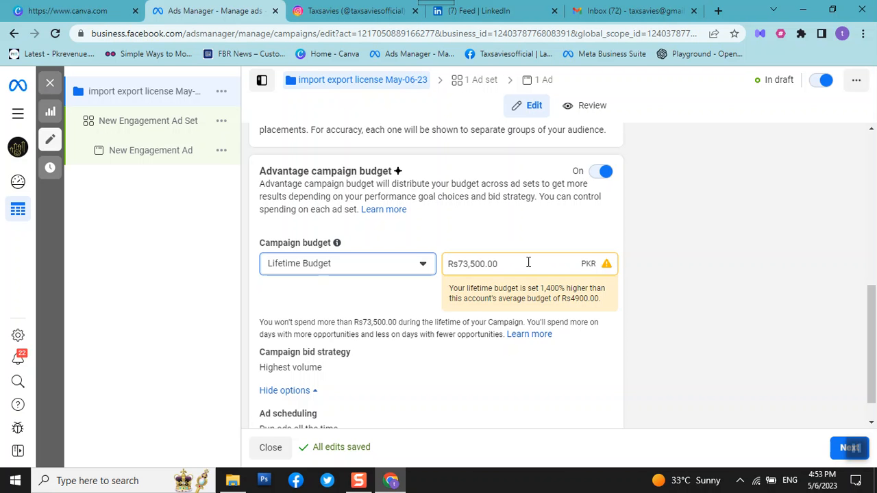
pyautogui.click(529, 263)
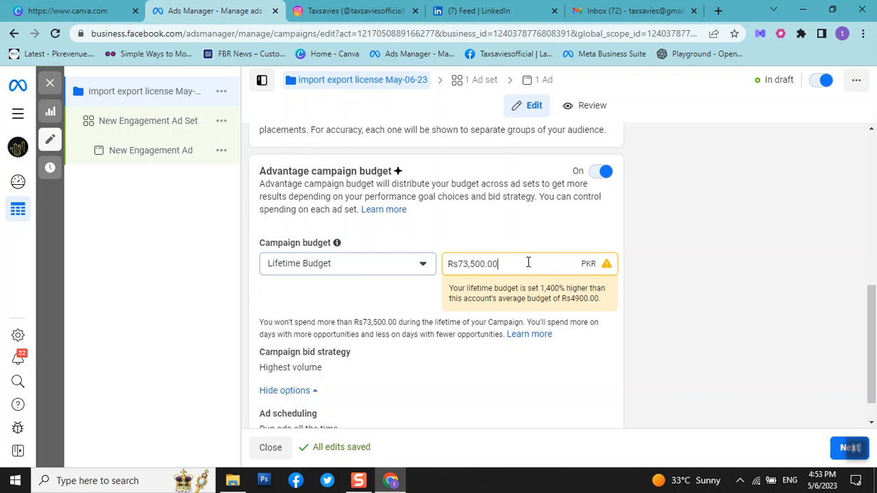
pyautogui.press('BackSpace')
pyautogui.press('BackSpace')
pyautogui.press('BackSpace')
pyautogui.press('BackSpace')
pyautogui.press('BackSpace')
pyautogui.press('BackSpace')
pyautogui.press('BackSpace')
pyautogui.press('BackSpace')
pyautogui.press('BackSpace')
pyautogui.write('43')
pyautogui.press('BackSpace')
pyautogui.write('900')
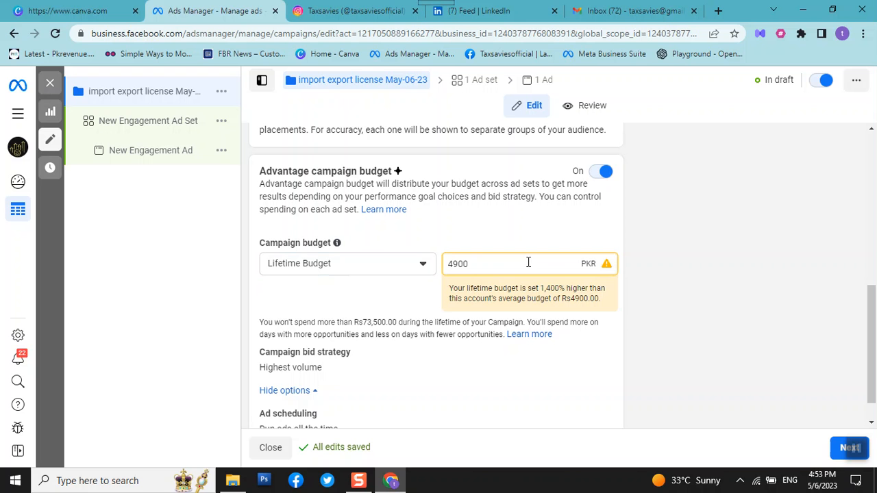
pyautogui.click(392, 298)
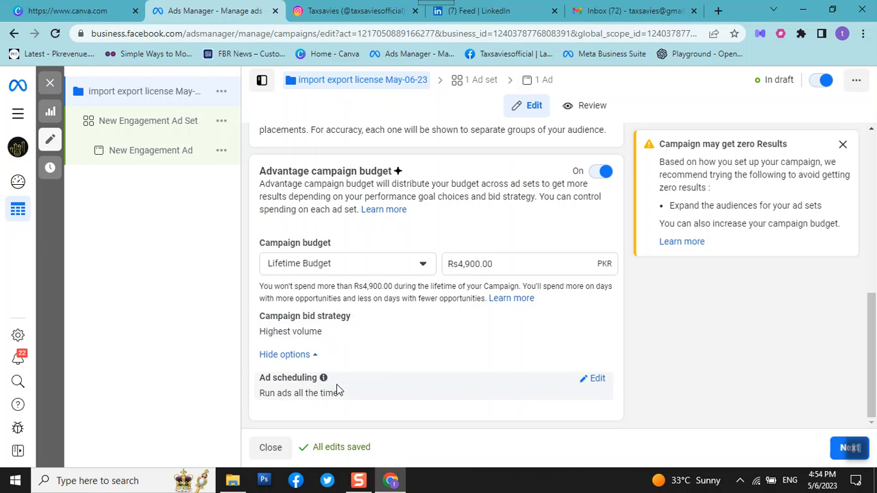
# Edit the campaign's ad scheduling and enable running ads on a schedule.
pyautogui.click(595, 380)
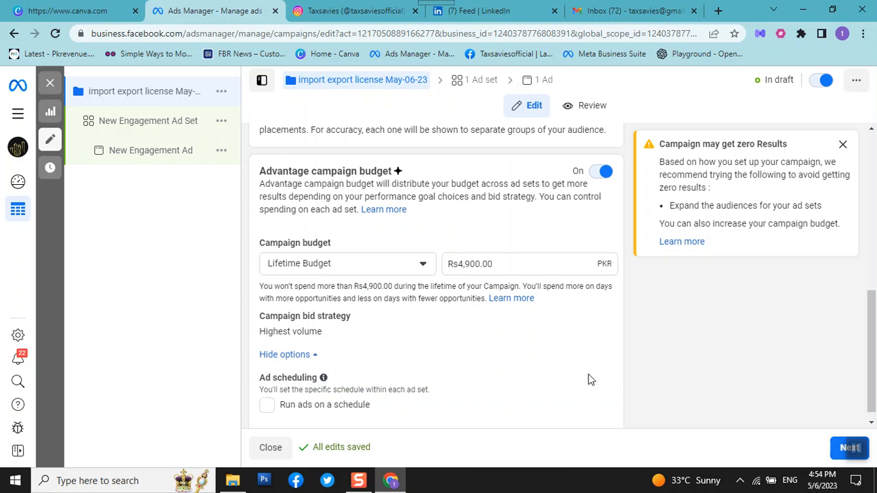
pyautogui.click(290, 395)
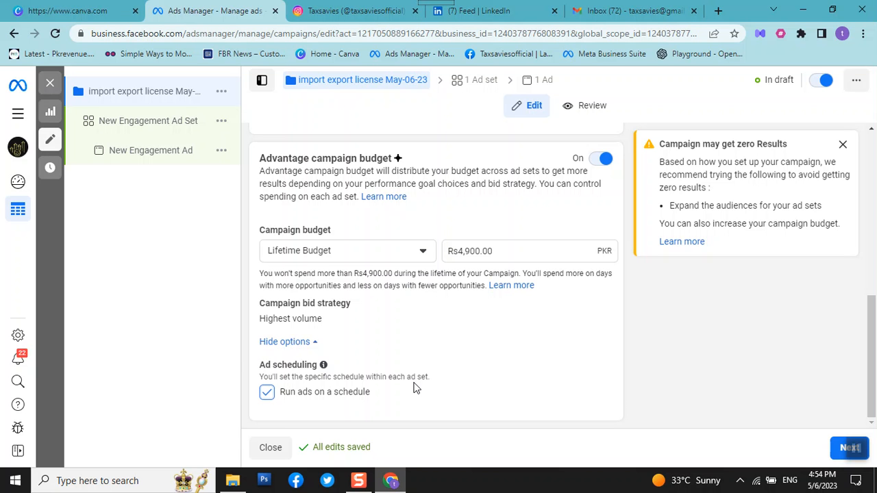
pyautogui.scroll(6, 405, 376)
pyautogui.scroll(-6, 406, 376)
pyautogui.scroll(6, 405, 377)
pyautogui.scroll(-6, 405, 376)
# Copy the campaign name and use it to rename the ad set "import export license May-06-23".
pyautogui.click(146, 127)
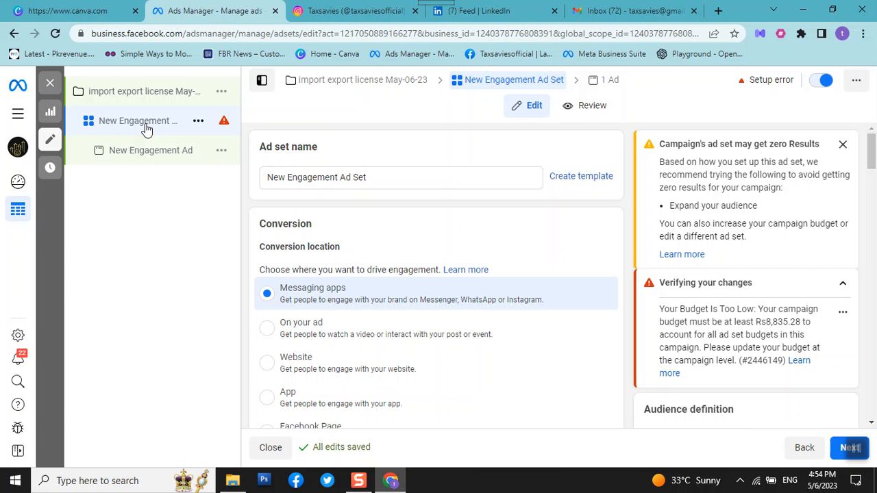
pyautogui.click(133, 94)
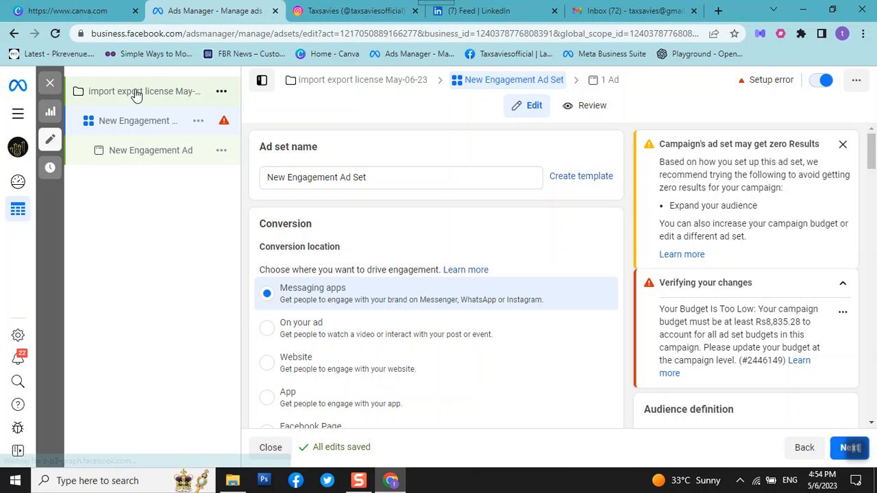
pyautogui.click(385, 180)
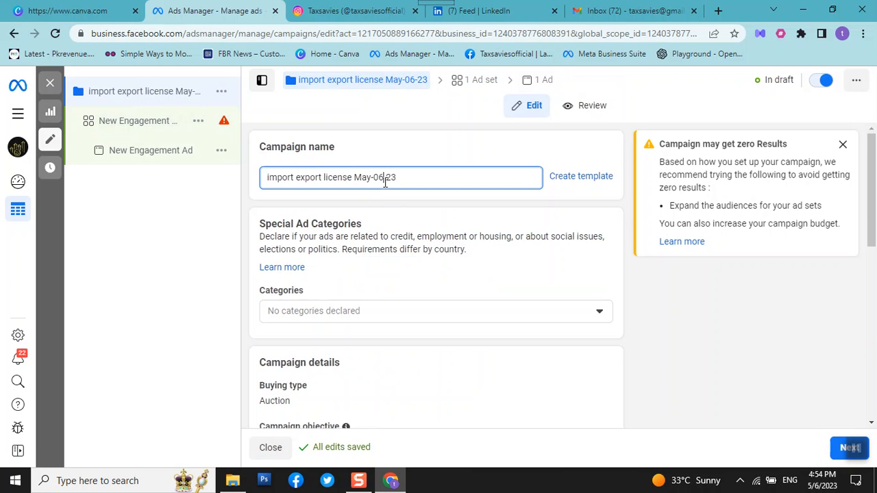
pyautogui.hotkey('ctrl', 'a')
pyautogui.hotkey('ctrl', 'c')
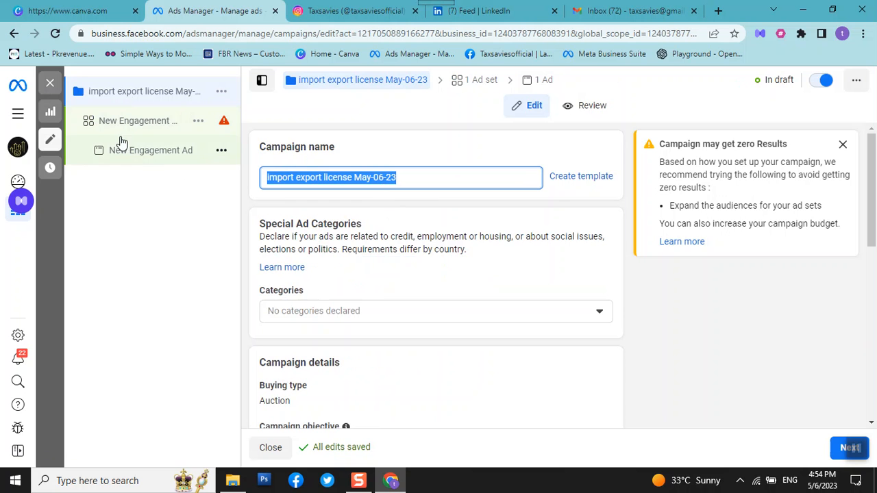
pyautogui.click(124, 124)
pyautogui.click(390, 180)
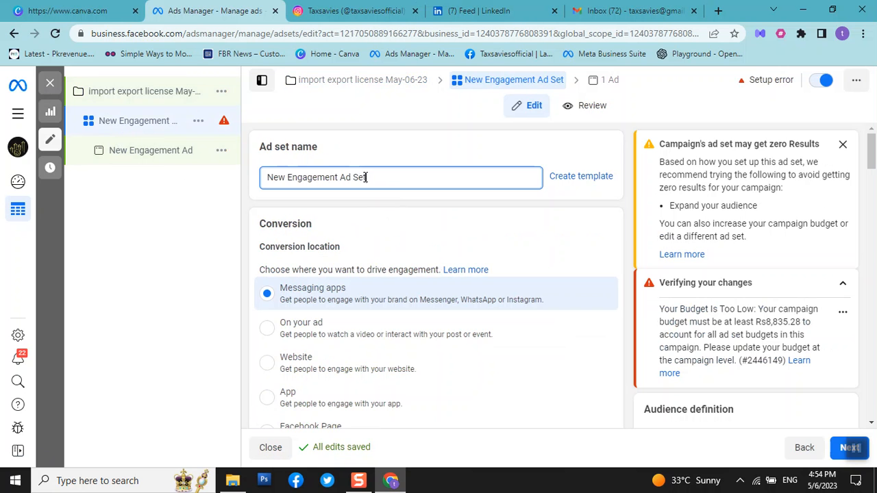
pyautogui.hotkey('ctrl', 'a')
pyautogui.hotkey('ctrl', 'v')
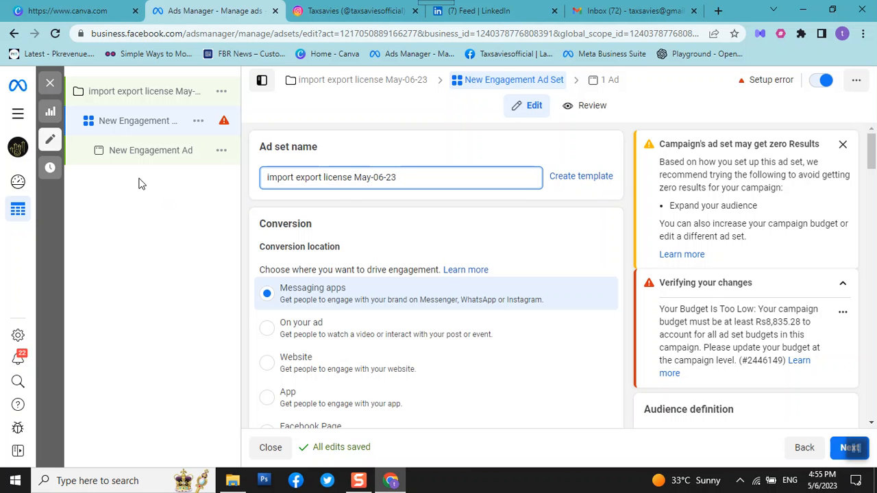
pyautogui.click(192, 281)
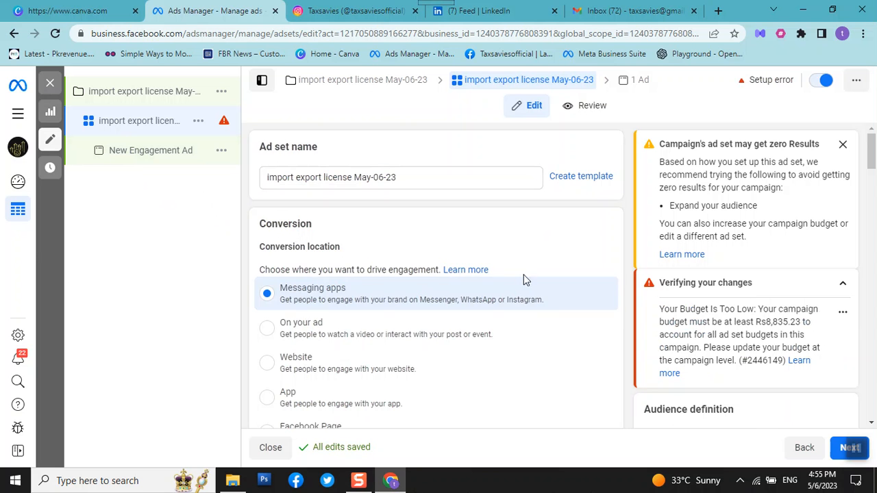
# Deselect Messenger and Instagram as messaging apps for the ad set, keeping only WhatsApp selected.
pyautogui.scroll(-1, 514, 284)
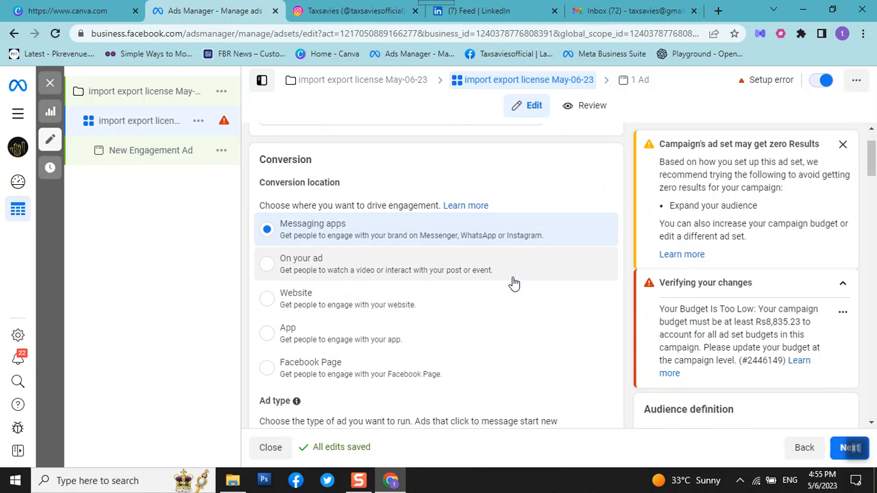
pyautogui.scroll(-1, 514, 284)
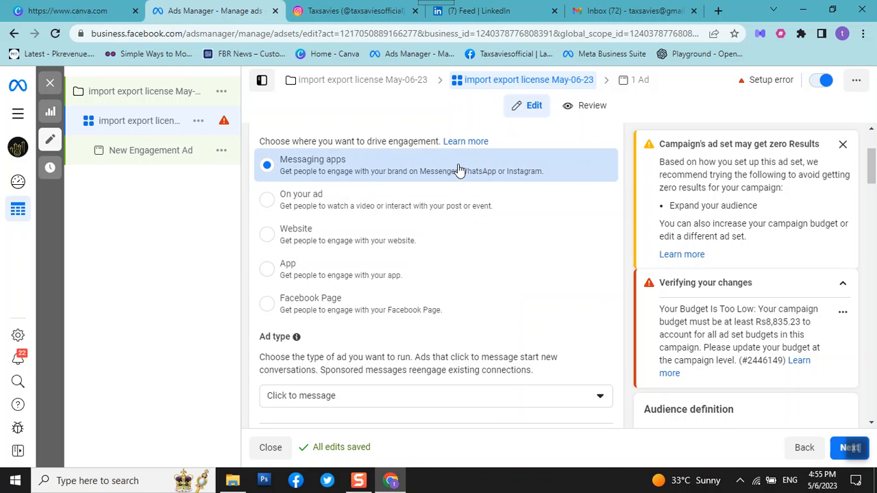
pyautogui.scroll(-2, 496, 231)
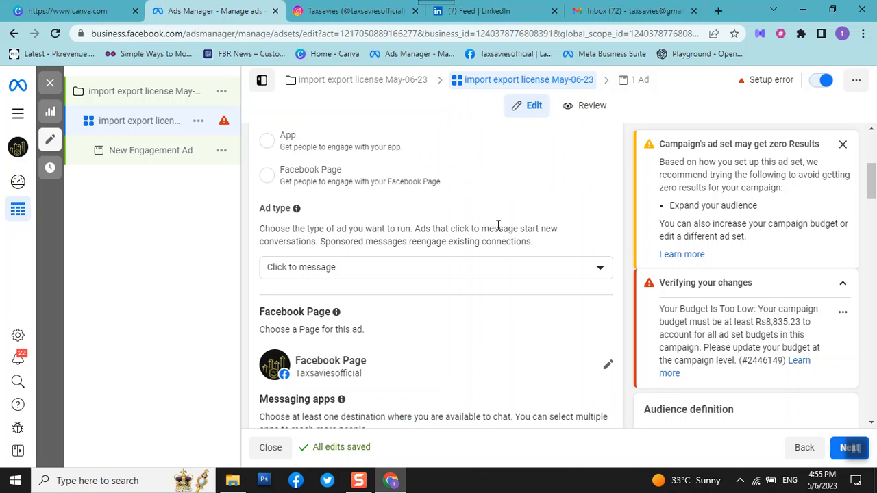
pyautogui.scroll(-1, 498, 226)
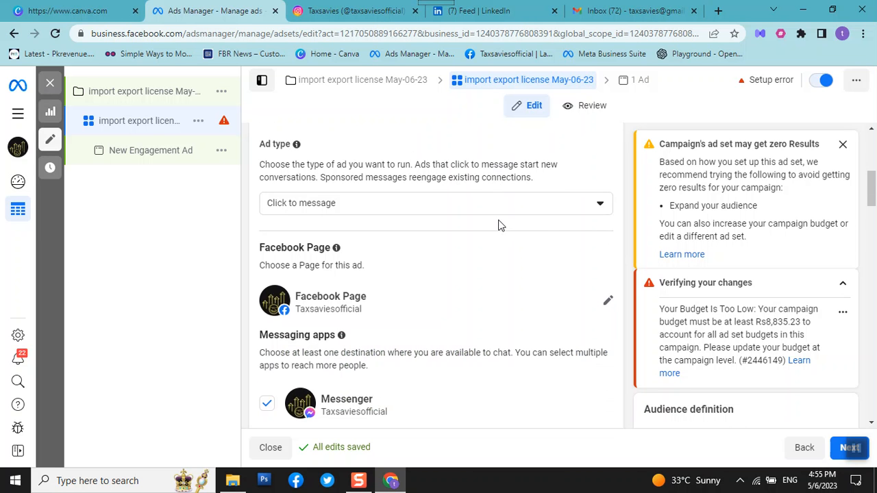
pyautogui.scroll(-2, 501, 226)
pyautogui.scroll(-1, 480, 269)
pyautogui.scroll(2, 480, 267)
pyautogui.scroll(-1, 479, 268)
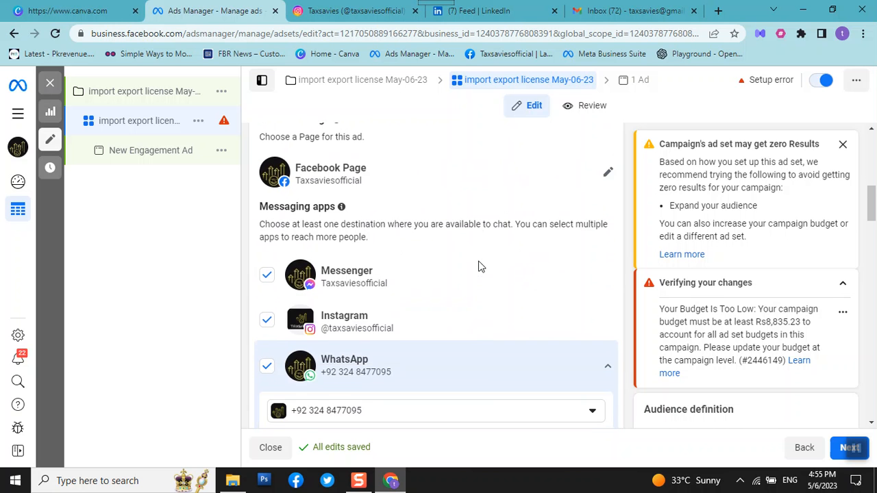
pyautogui.click(267, 278)
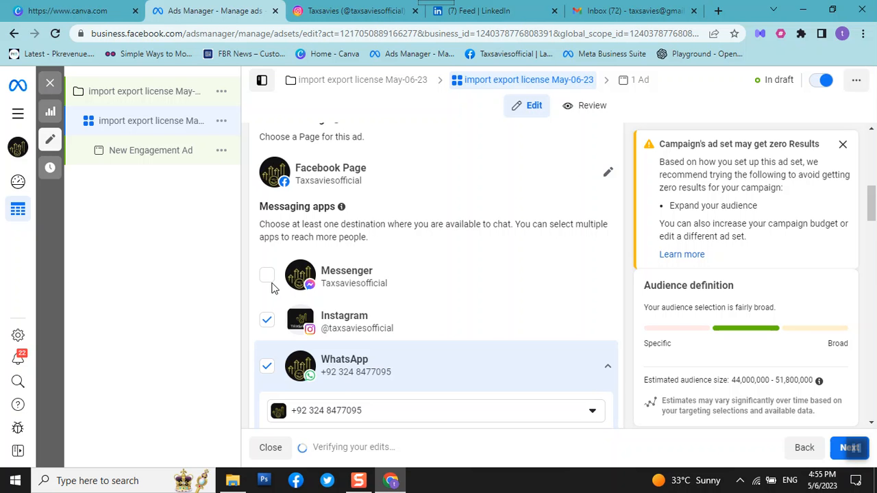
pyautogui.click(266, 320)
# Review the ad set's performance goal options, including the other goals, and select Maximize number of conversations.
pyautogui.scroll(-2, 455, 304)
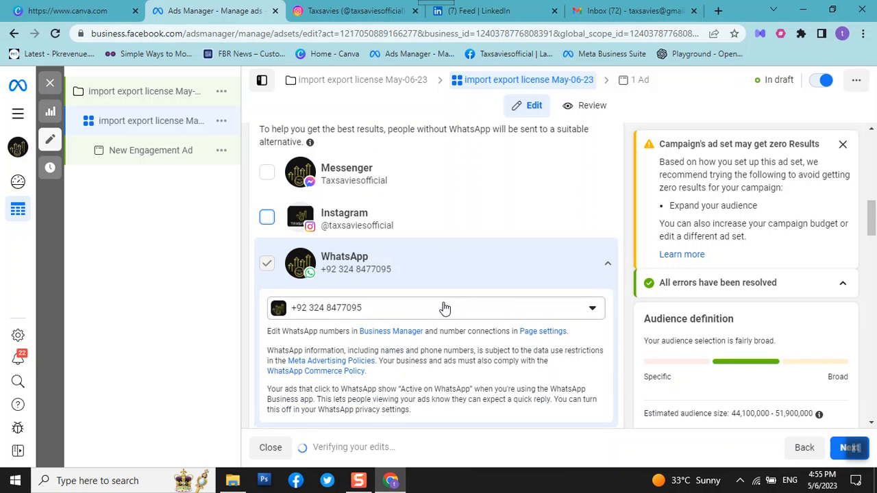
pyautogui.scroll(-2, 449, 308)
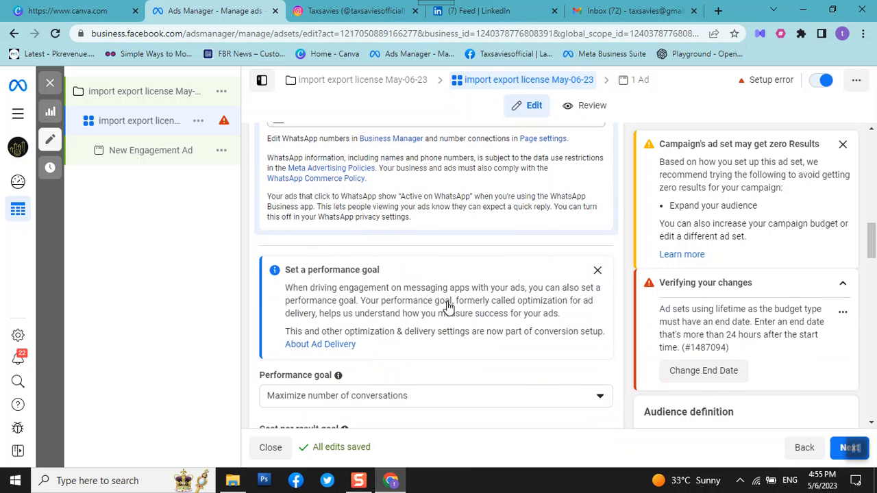
pyautogui.scroll(-2, 448, 302)
pyautogui.scroll(-1, 448, 302)
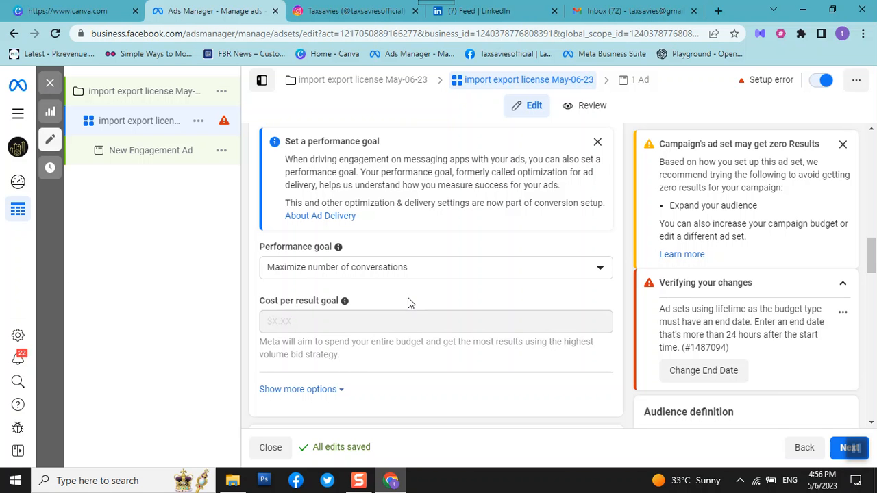
pyautogui.click(412, 271)
pyautogui.click(411, 271)
pyautogui.click(411, 272)
pyautogui.scroll(-2, 411, 275)
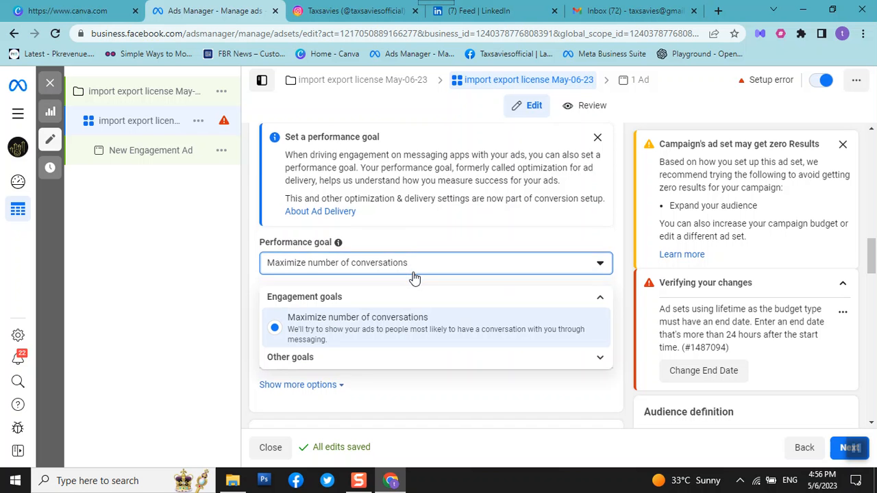
pyautogui.click(588, 364)
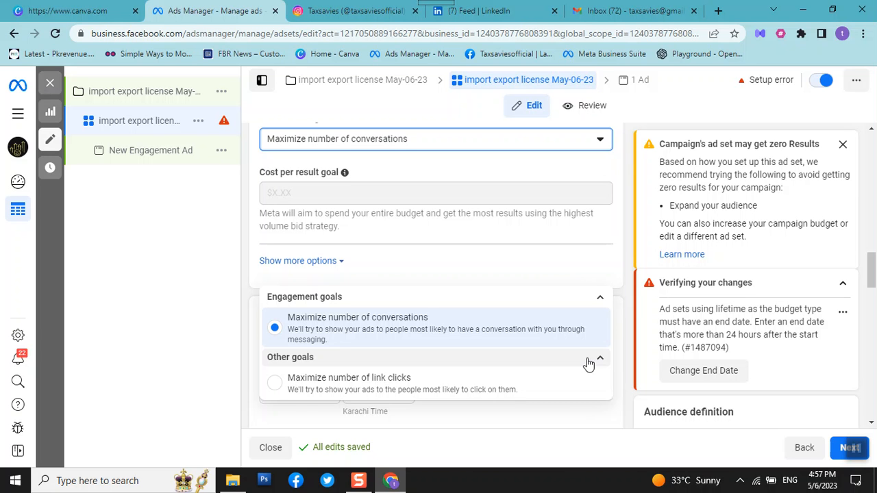
pyautogui.click(449, 329)
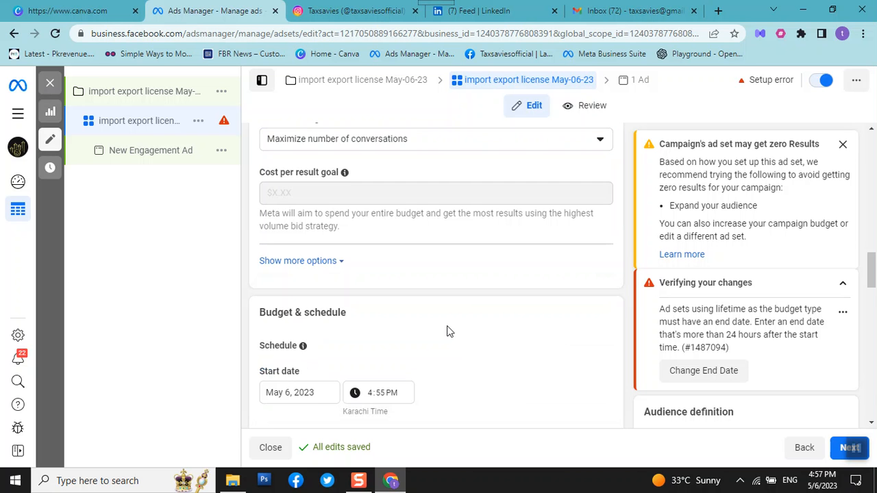
# Set the ad set's end date to May 12, 2023 and its start time to 6:55 PM.
pyautogui.scroll(-2, 474, 311)
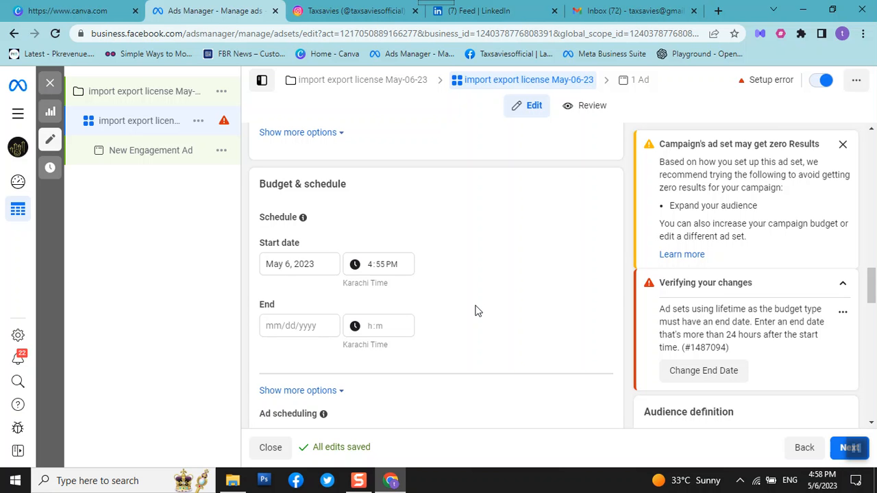
pyautogui.click(295, 328)
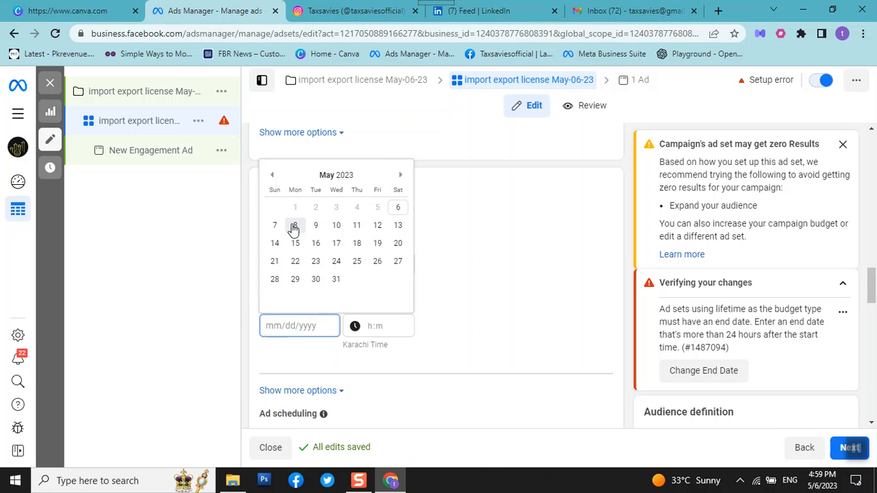
pyautogui.click(378, 226)
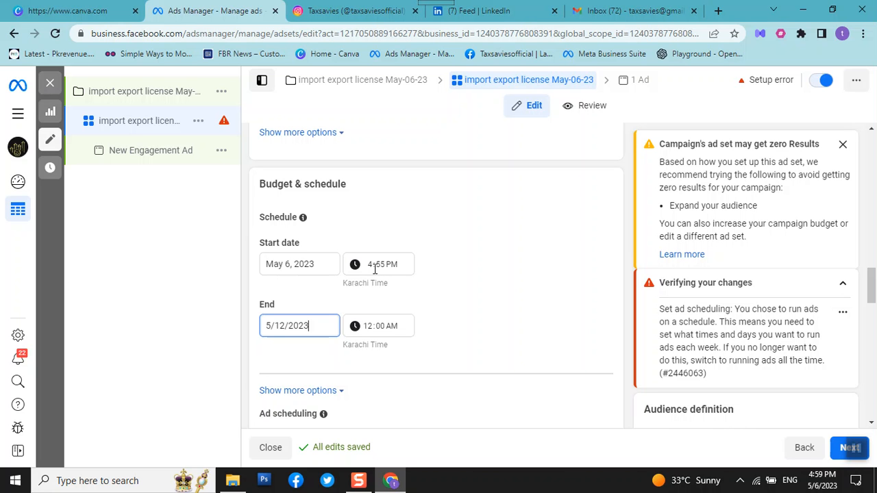
pyautogui.click(371, 269)
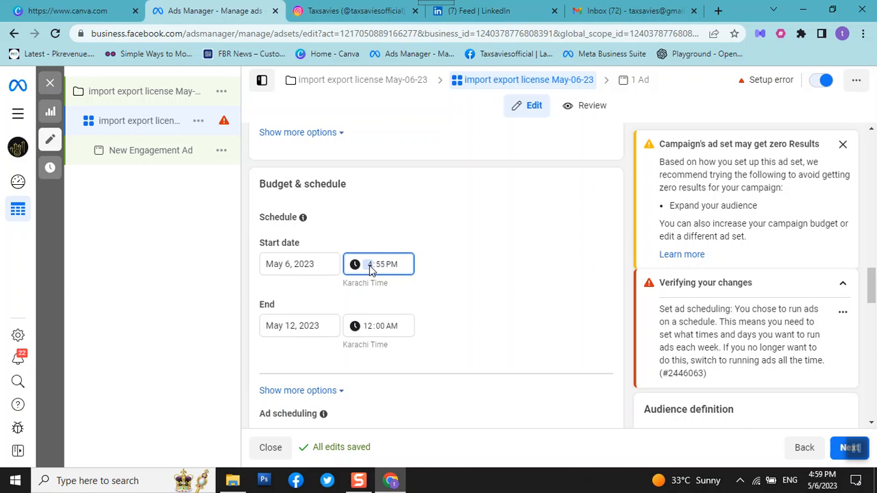
pyautogui.write('6')
# Set the ad set's end time to 11:00 PM.
pyautogui.click(391, 327)
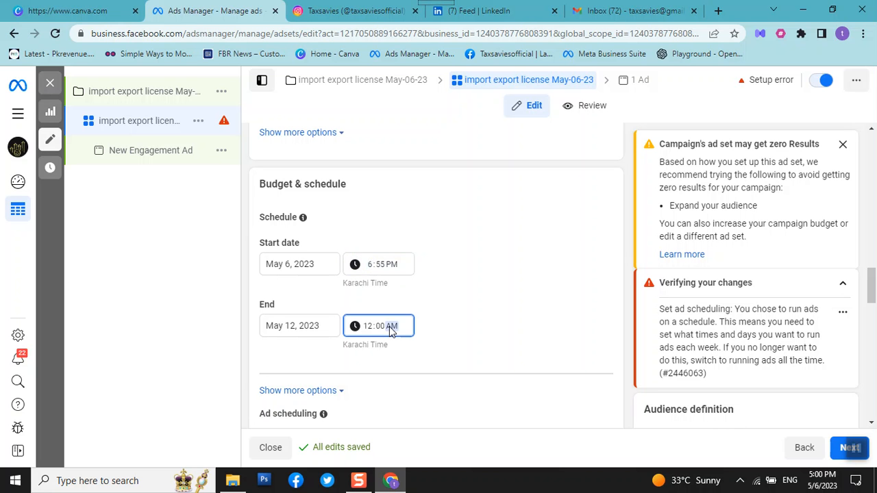
pyautogui.press('p')
pyautogui.press('a')
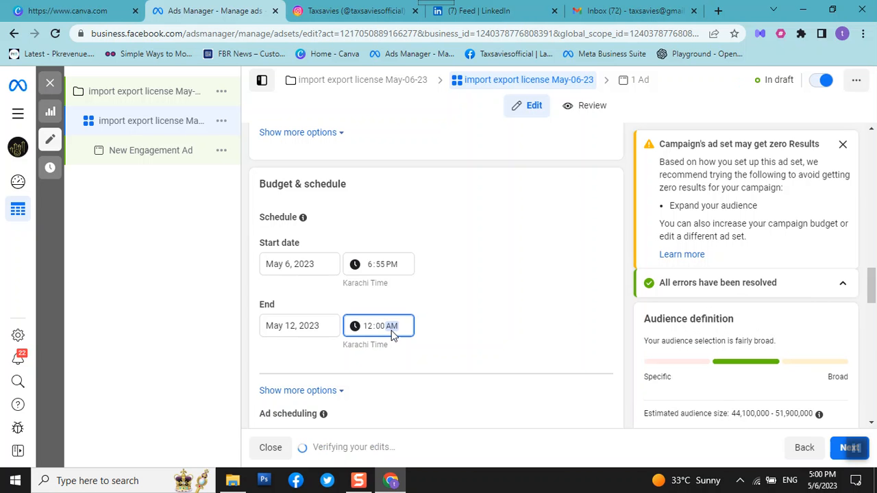
pyautogui.press('p')
pyautogui.click(366, 325)
pyautogui.click(367, 326)
pyautogui.press('Down')
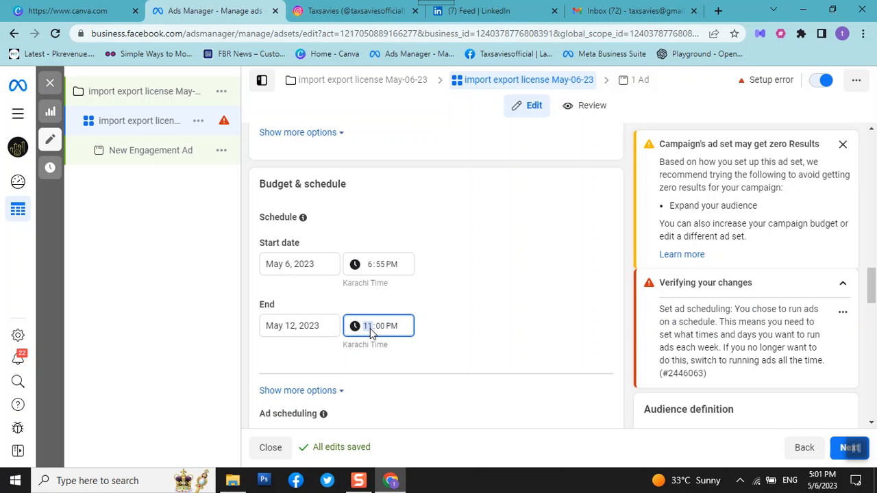
# Schedule the ads to run Monday through Sunday from 9am through the 6pm hour.
pyautogui.scroll(-4, 370, 328)
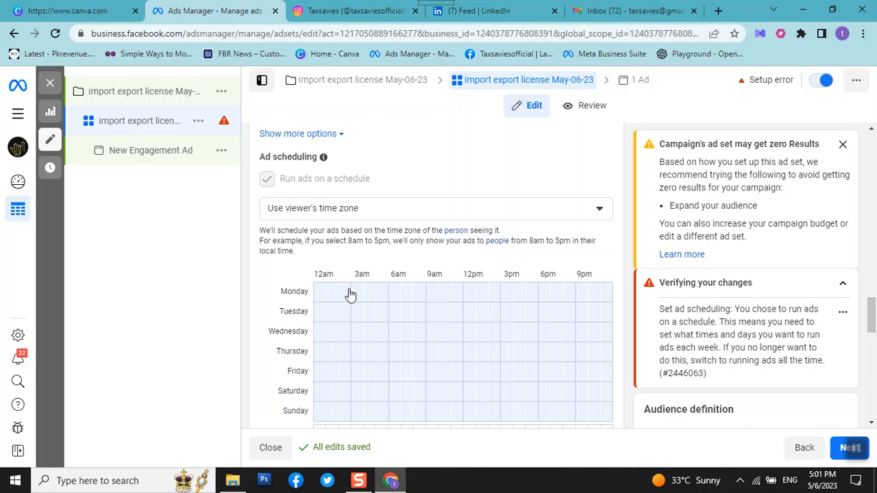
pyautogui.click(433, 292)
pyautogui.moveTo(433, 292); pyautogui.dragTo(556, 407)
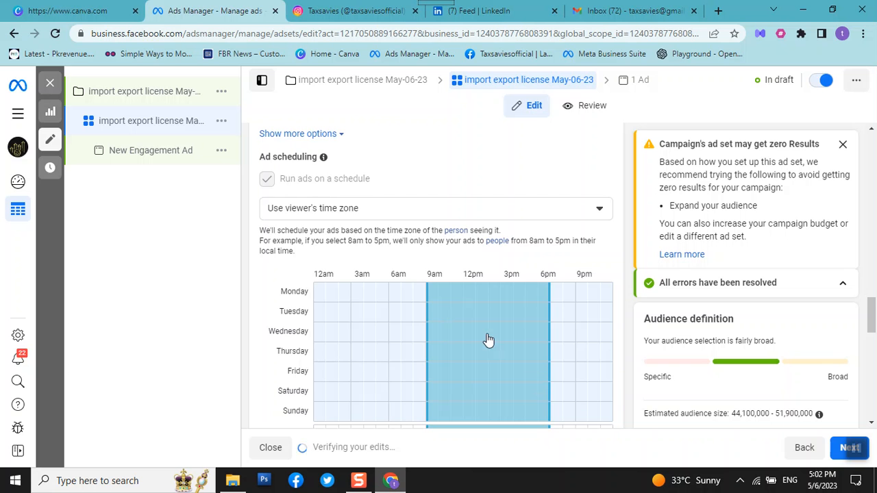
# Review the ad set's scheduled hours, audience settings and placement options.
pyautogui.scroll(-2, 488, 338)
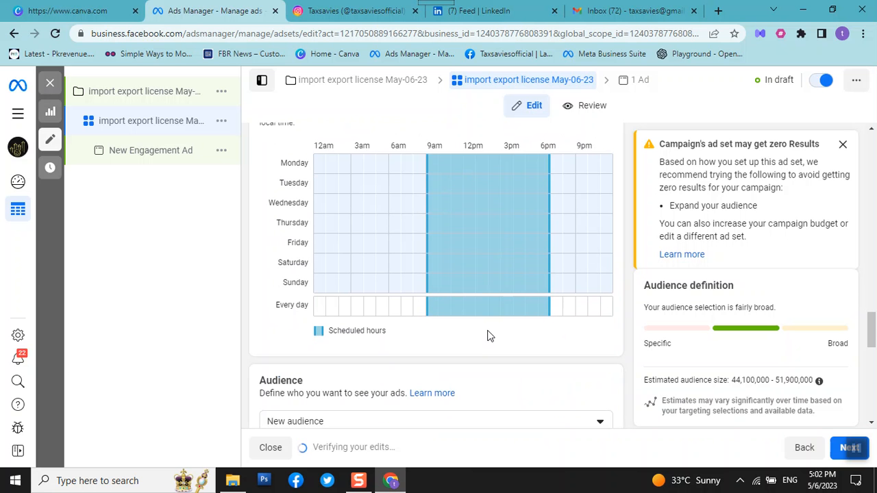
pyautogui.scroll(-1, 489, 337)
pyautogui.scroll(-1, 488, 334)
pyautogui.scroll(4, 488, 334)
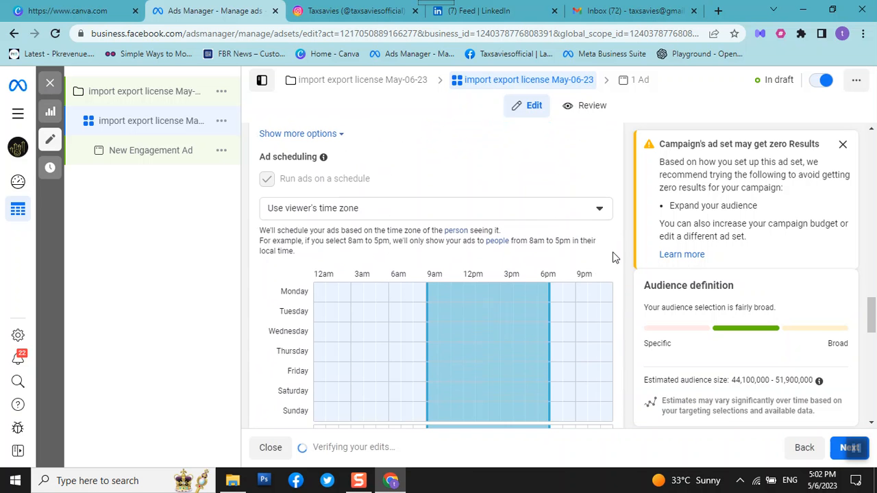
pyautogui.scroll(-2, 493, 333)
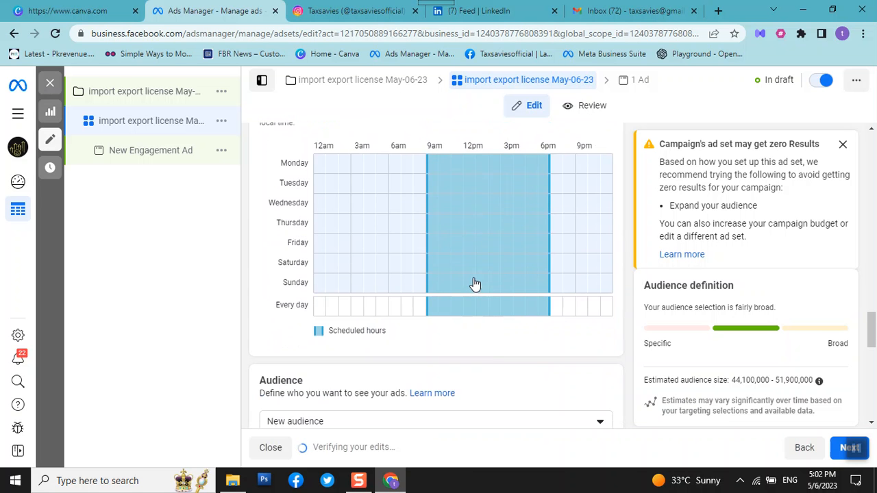
pyautogui.scroll(3, 474, 281)
pyautogui.scroll(-2, 478, 288)
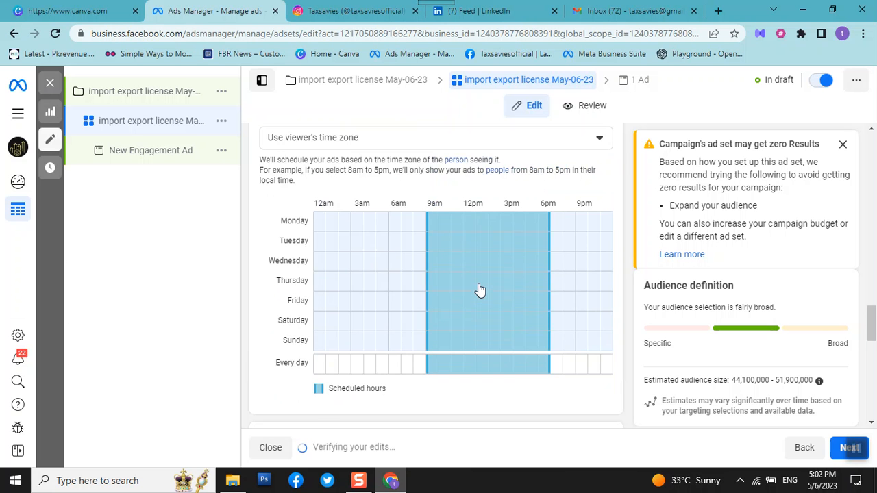
pyautogui.scroll(-1, 464, 300)
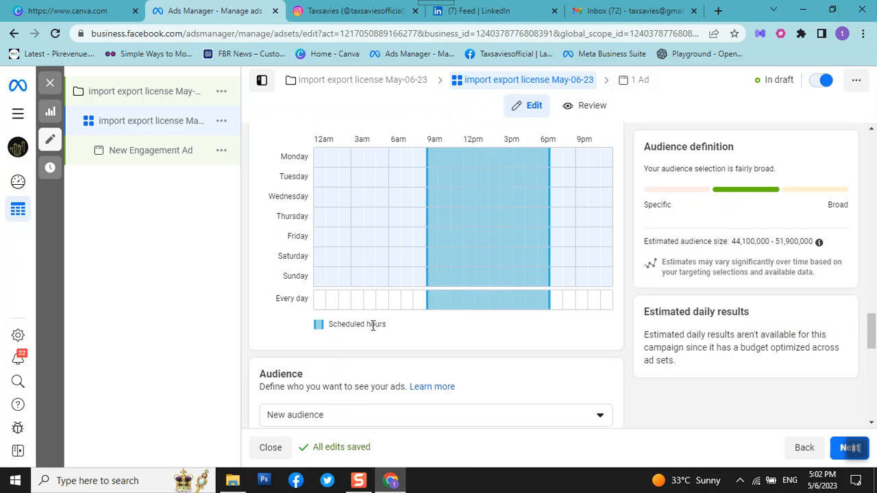
pyautogui.scroll(-2, 383, 334)
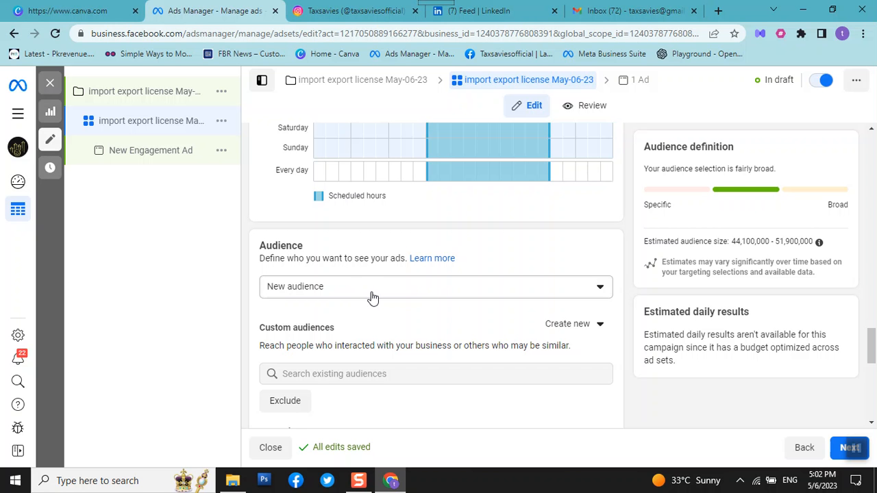
pyautogui.scroll(-3, 380, 284)
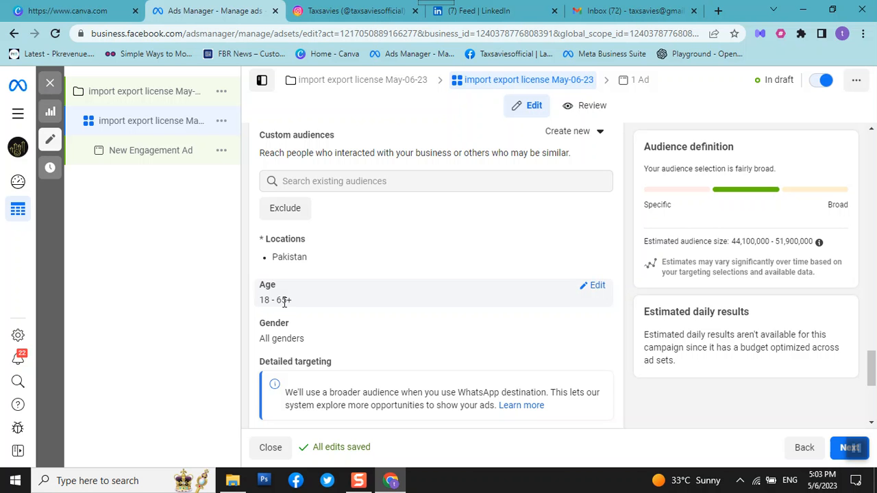
pyautogui.moveTo(388, 482)
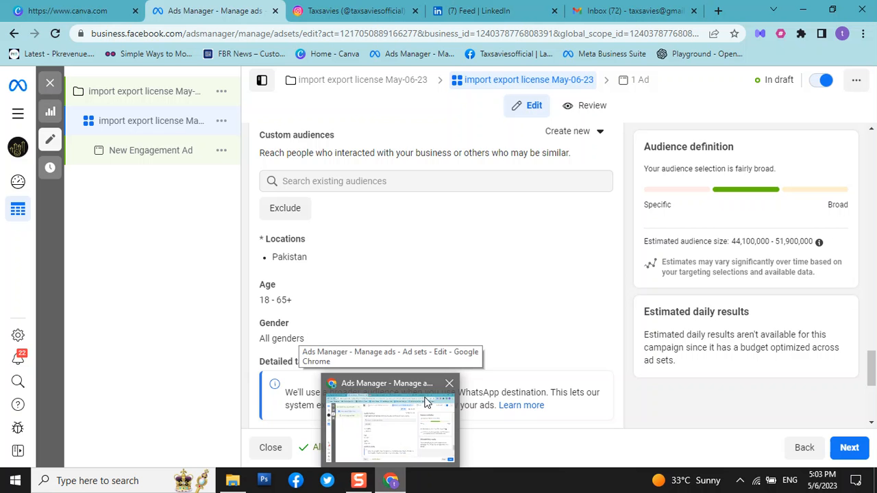
pyautogui.scroll(-2, 427, 328)
pyautogui.scroll(-2, 427, 328)
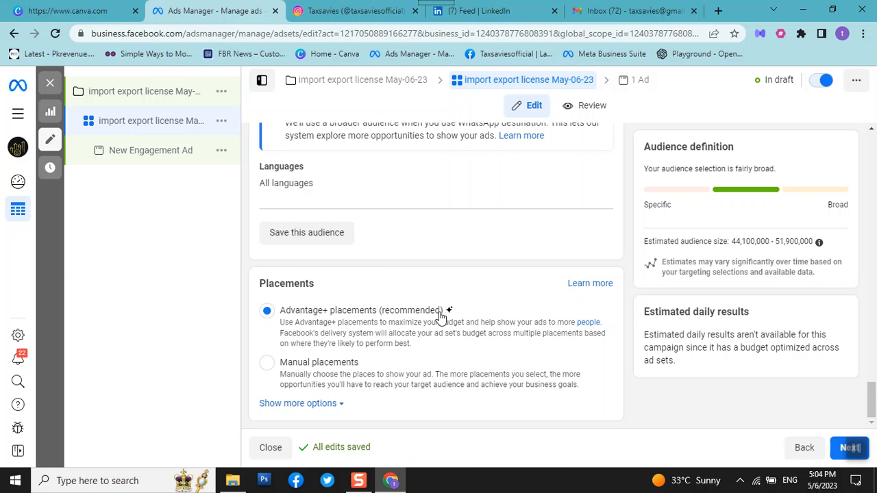
# Open the New Engagement Ad and add the 1080 × 1080 "Protect your brand" account image as its media.
pyautogui.click(151, 161)
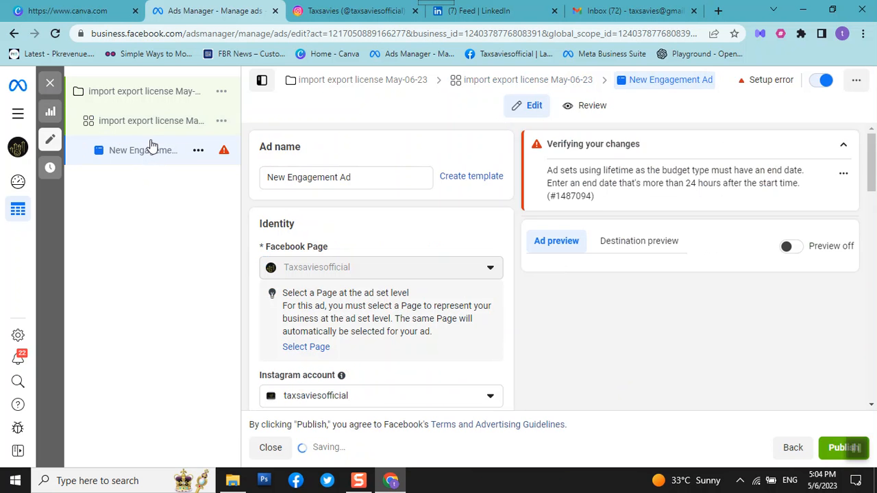
pyautogui.scroll(-5, 356, 260)
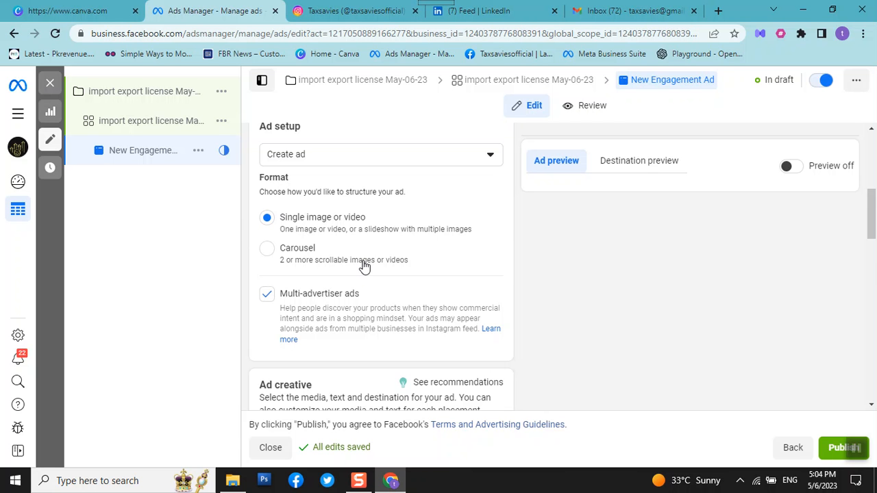
pyautogui.scroll(-3, 366, 264)
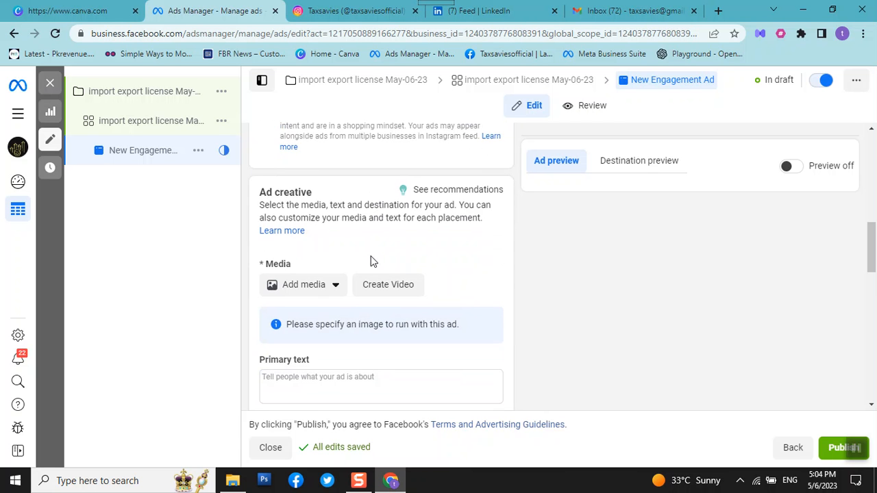
pyautogui.scroll(-1, 373, 261)
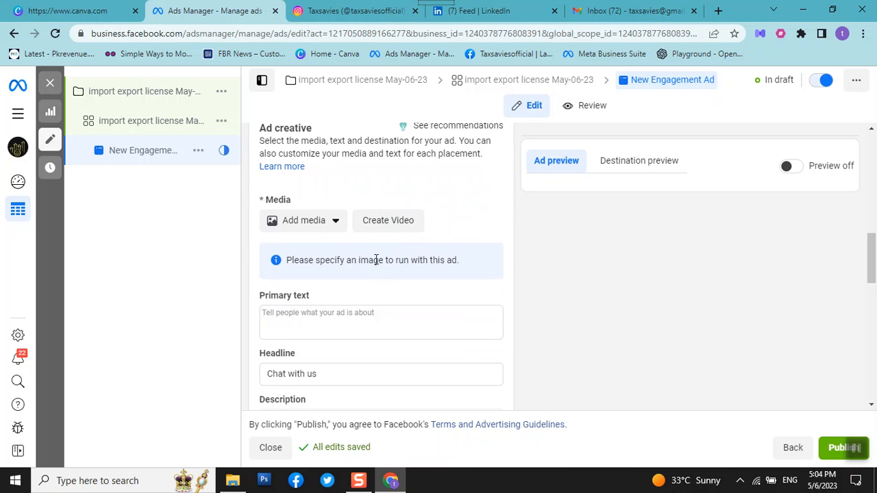
pyautogui.click(321, 221)
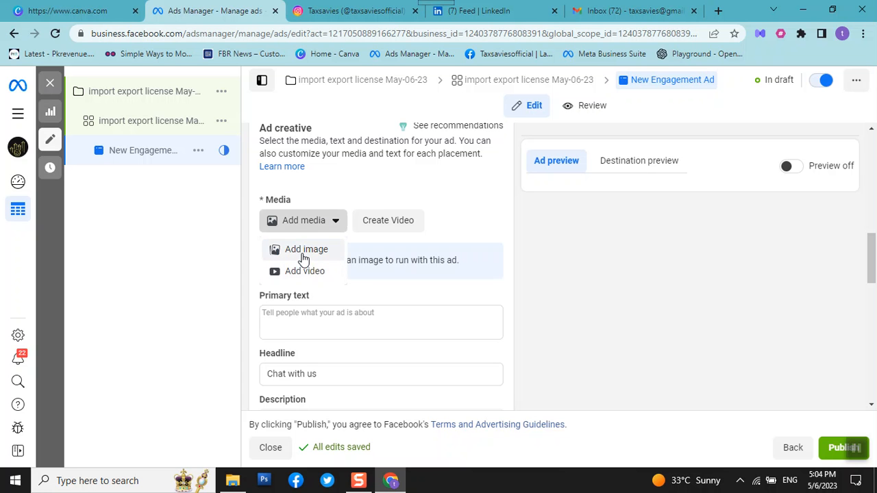
pyautogui.click(303, 254)
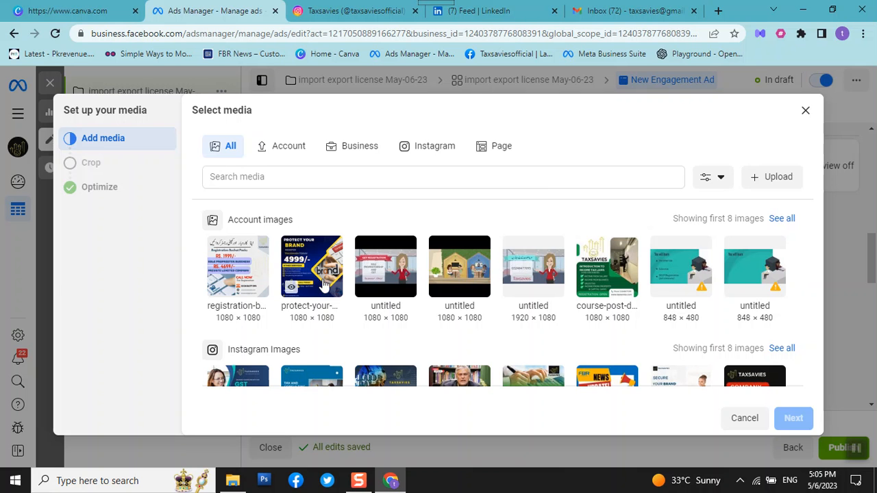
pyautogui.moveTo(298, 274)
pyautogui.click(328, 294)
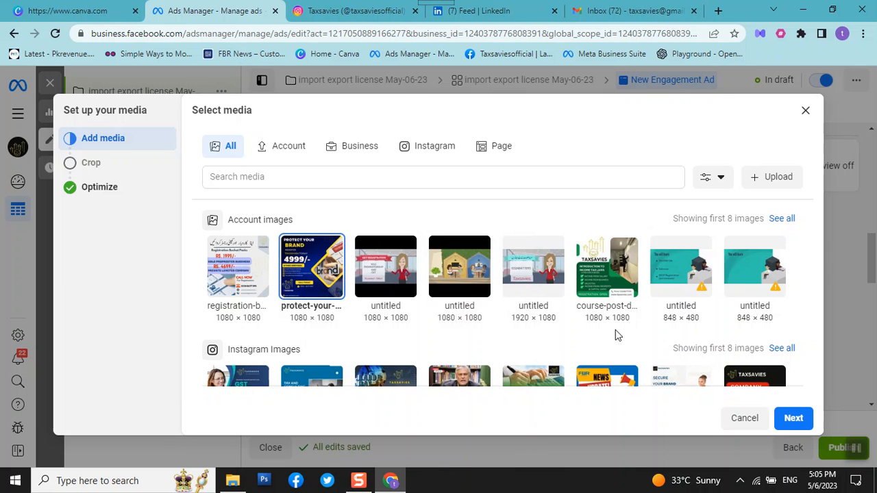
pyautogui.click(794, 419)
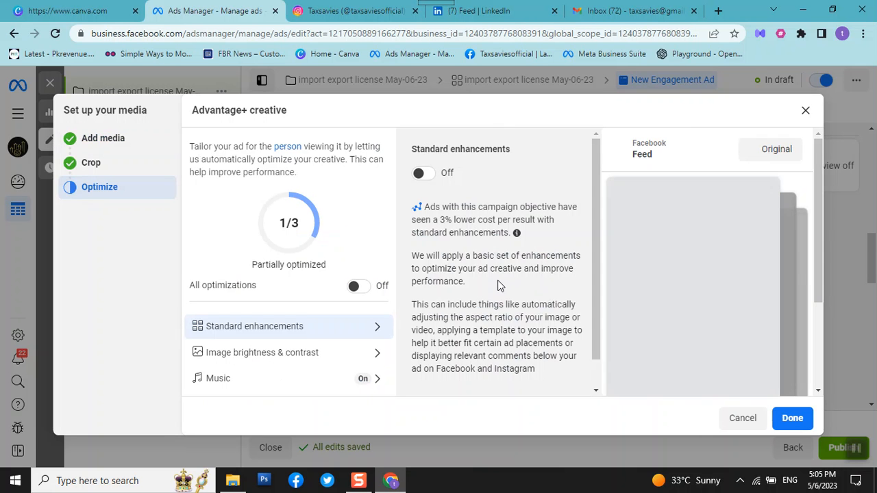
# Turn on standard enhancements in the Advantage+ creative settings for the image.
pyautogui.scroll(-1, 441, 168)
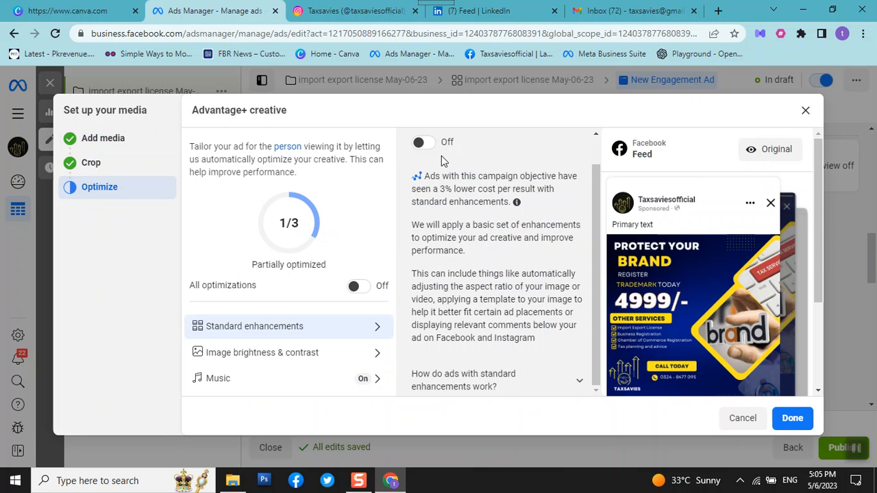
pyautogui.scroll(1, 480, 176)
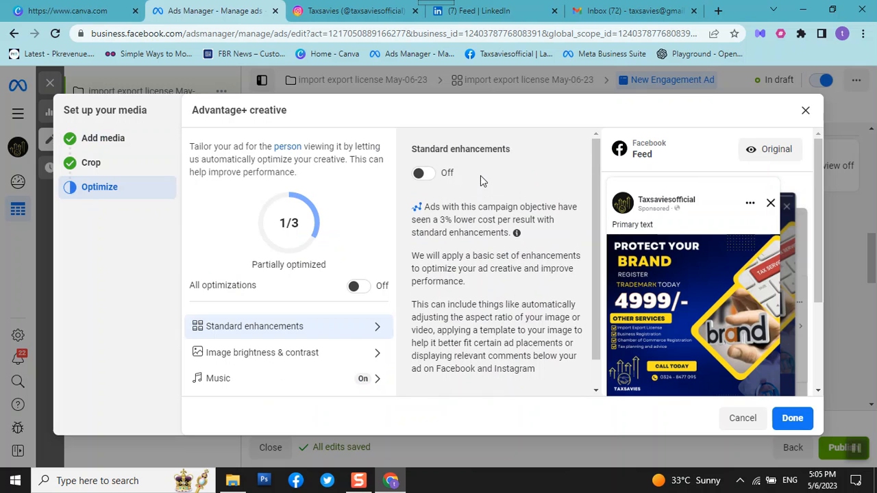
pyautogui.click(425, 176)
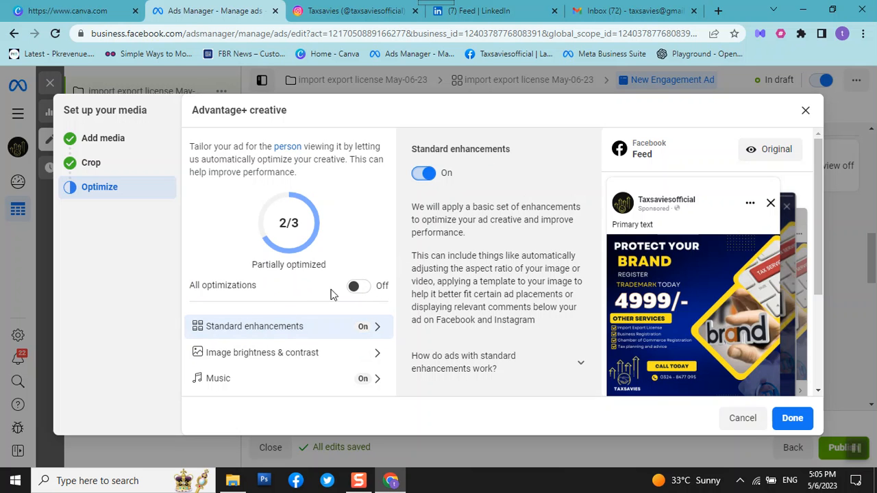
# Turn on all Advantage+ creative optimizations for the image and finish the media setup.
pyautogui.click(364, 288)
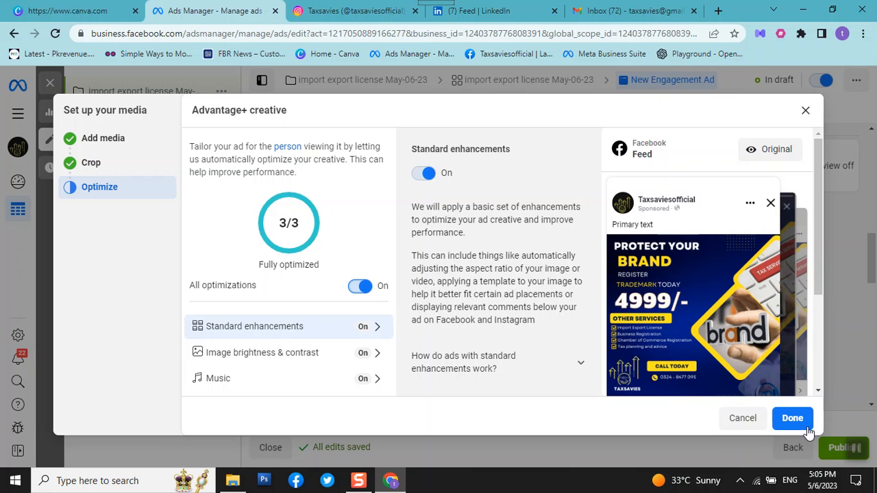
pyautogui.click(795, 423)
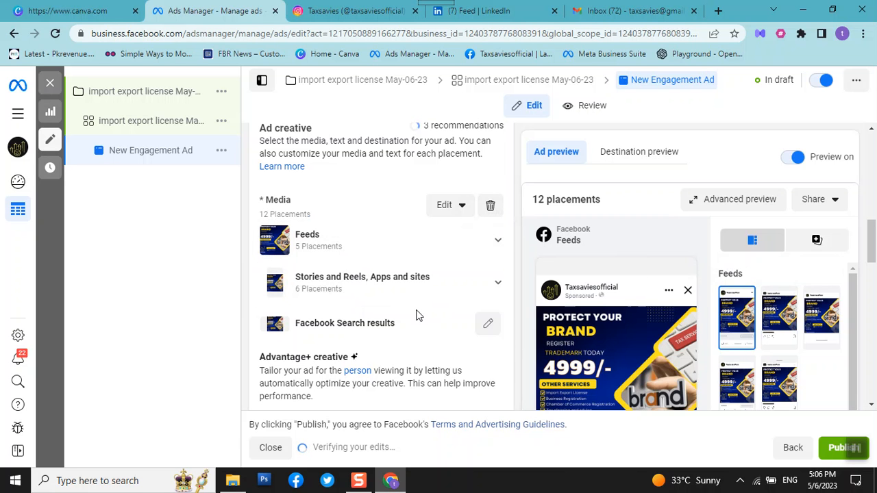
# Fill the ad's primary text with the suggested "Protect your brand and business with a registered trademark!" text from a previous ad.
pyautogui.scroll(-5, 415, 314)
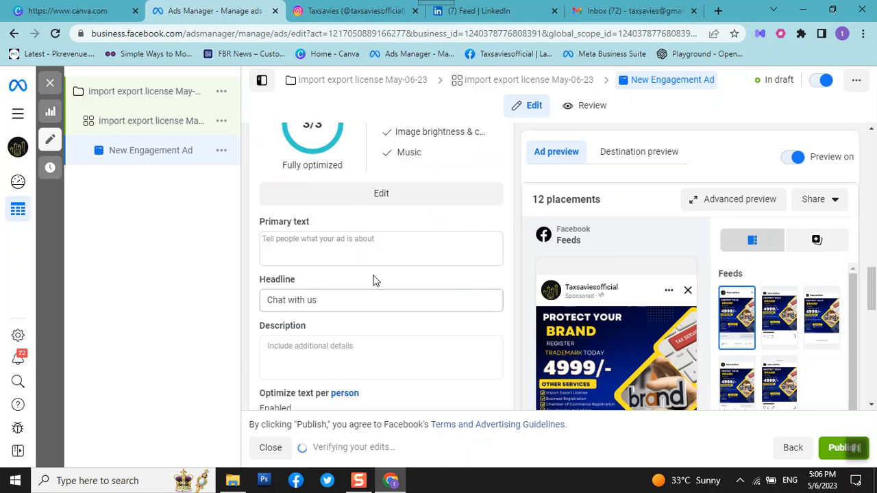
pyautogui.click(344, 245)
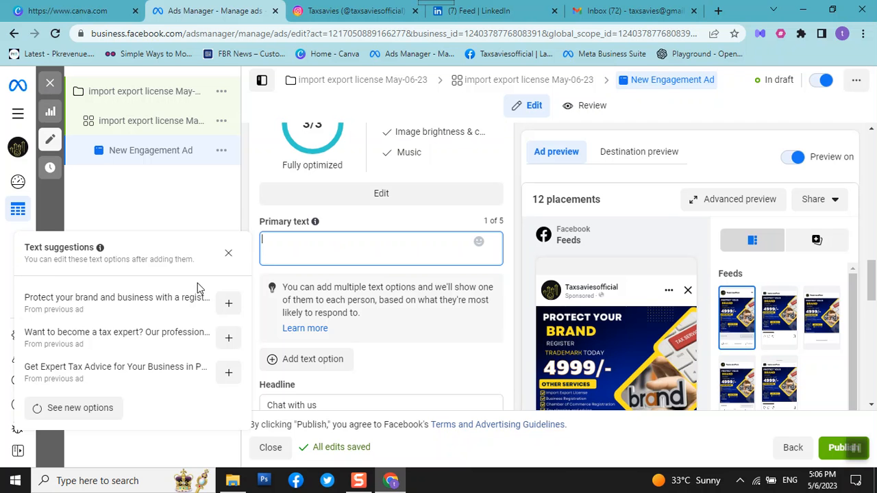
pyautogui.click(155, 310)
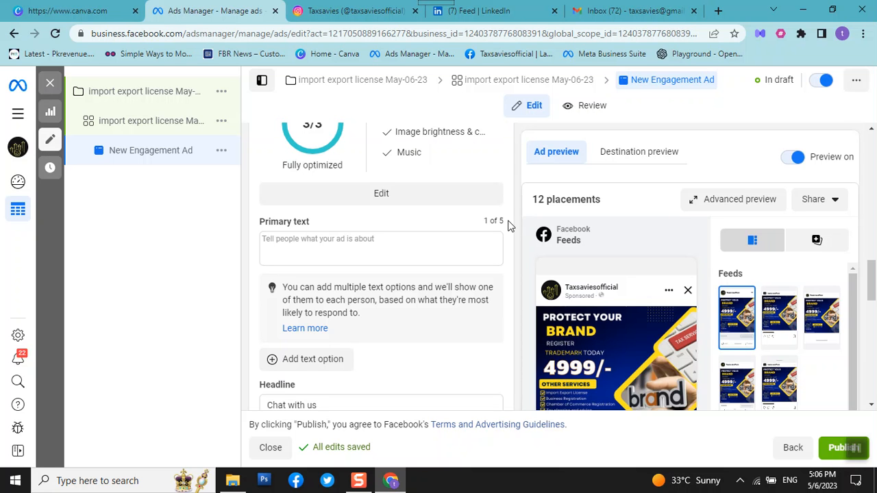
pyautogui.scroll(2, 263, 234)
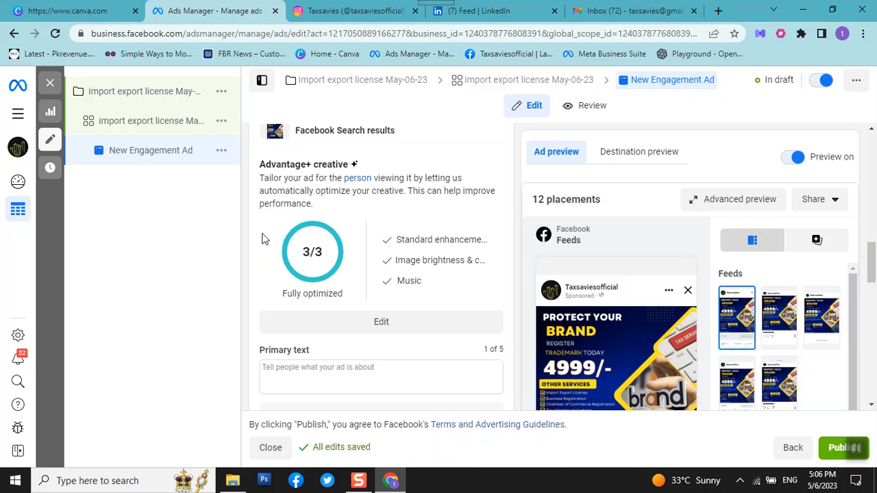
pyautogui.click(347, 363)
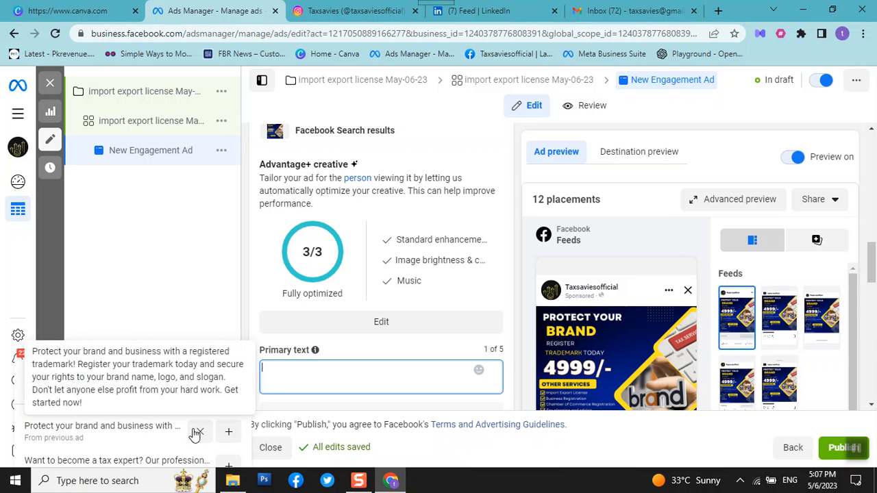
pyautogui.click(229, 433)
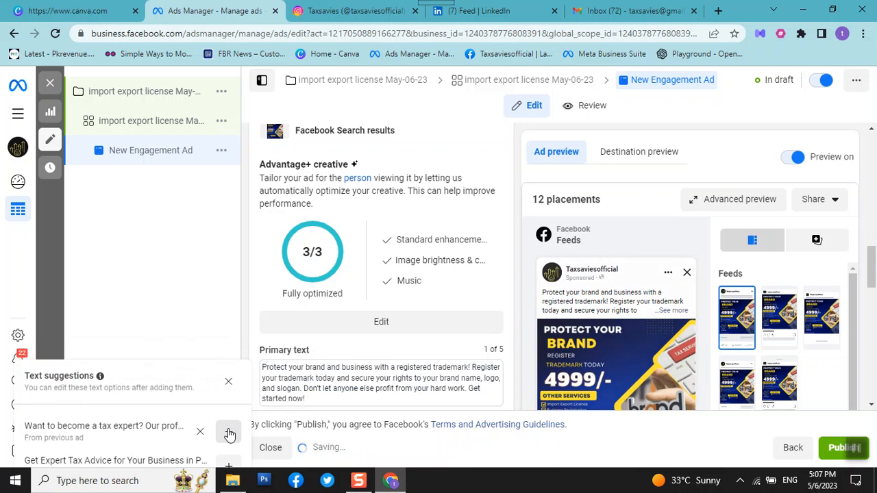
# Review the ad's headline, call to action, message template and tracking settings alongside the Facebook feed preview.
pyautogui.scroll(-3, 471, 317)
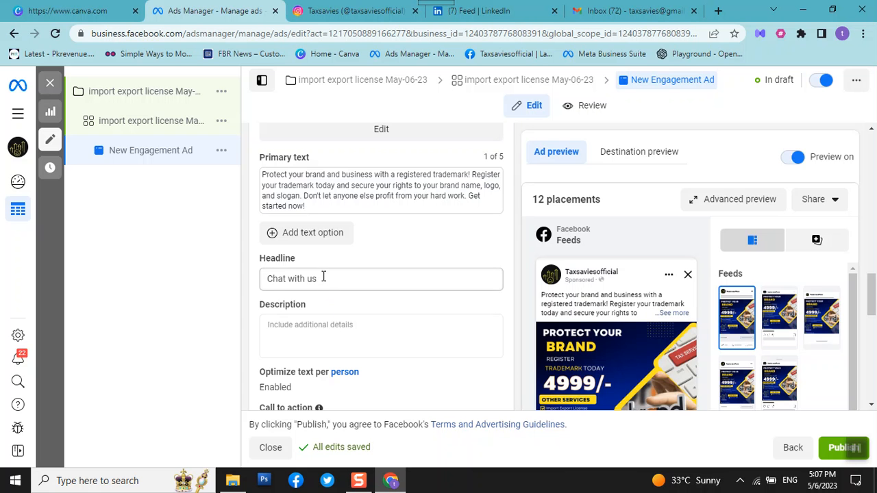
pyautogui.scroll(-3, 528, 289)
pyautogui.scroll(-5, 703, 305)
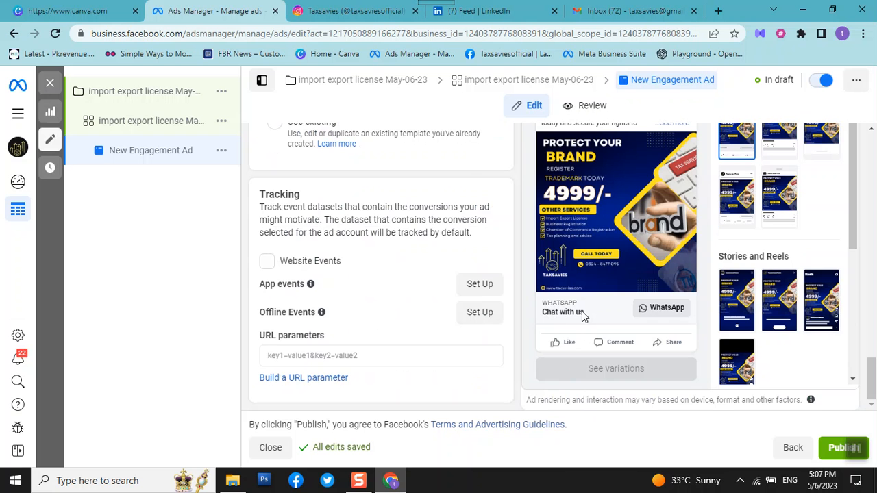
pyautogui.scroll(5, 581, 310)
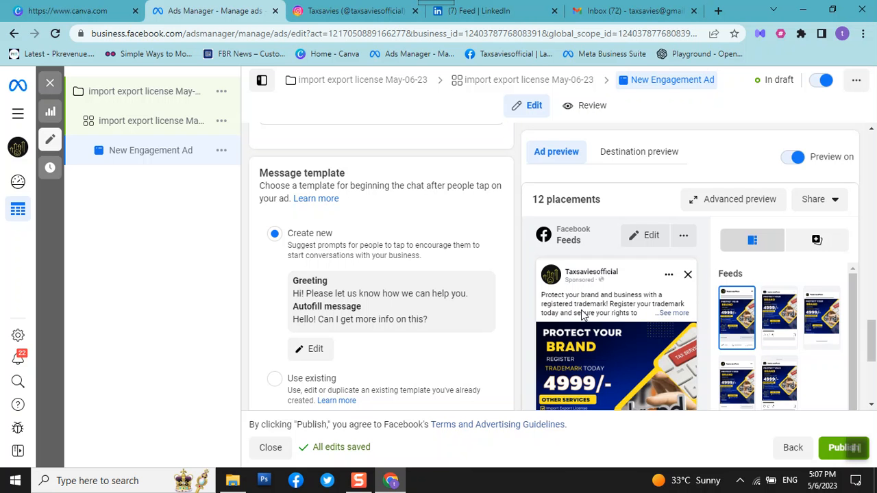
pyautogui.scroll(-5, 353, 298)
pyautogui.scroll(5, 353, 303)
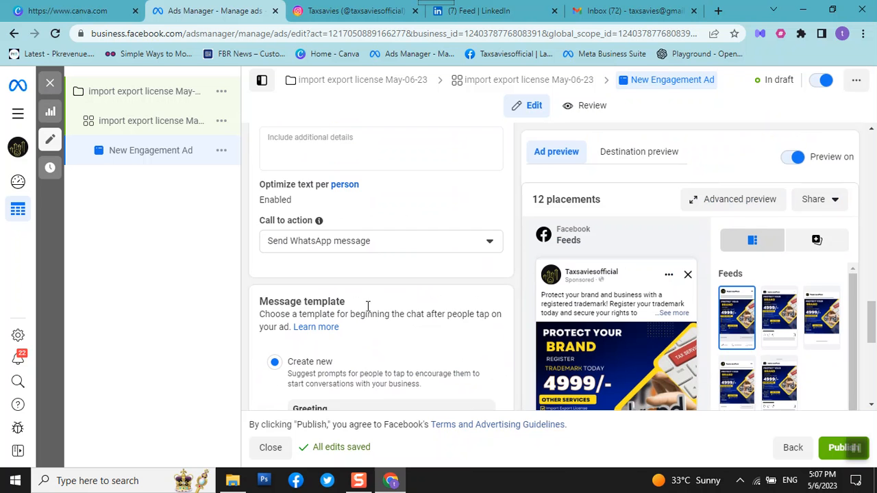
pyautogui.scroll(2, 376, 247)
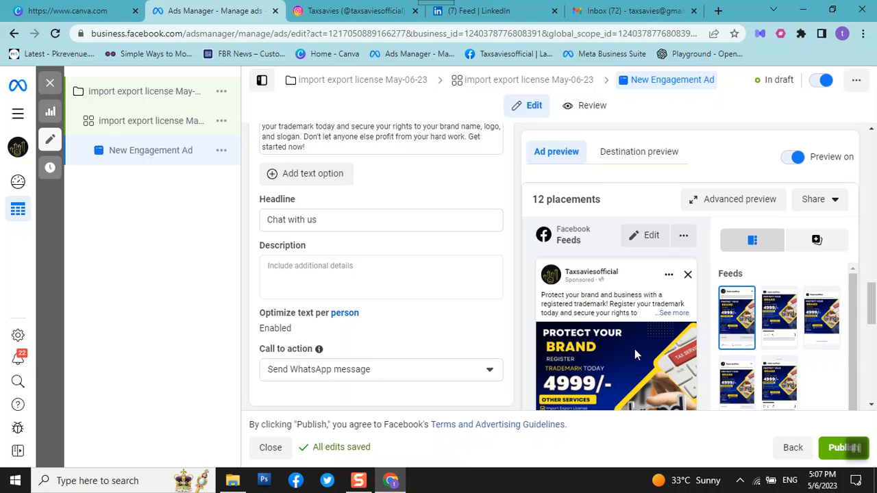
pyautogui.scroll(-2, 635, 346)
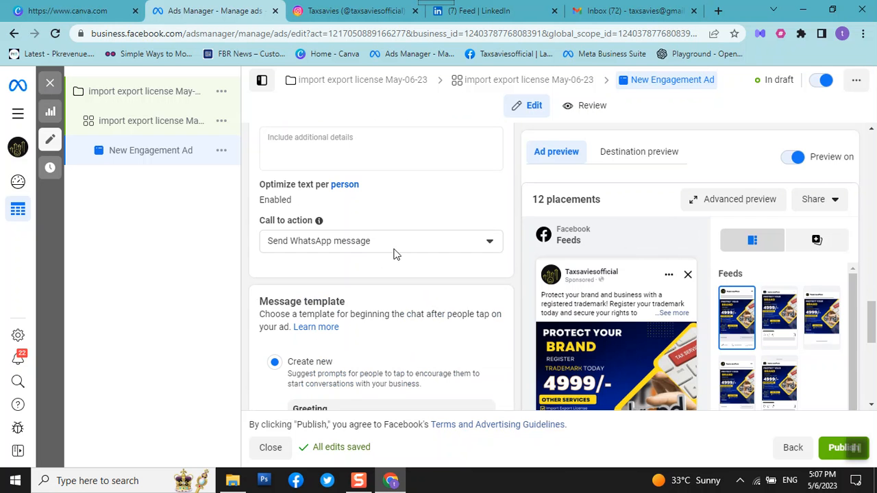
pyautogui.scroll(1, 412, 262)
pyautogui.scroll(3, 412, 261)
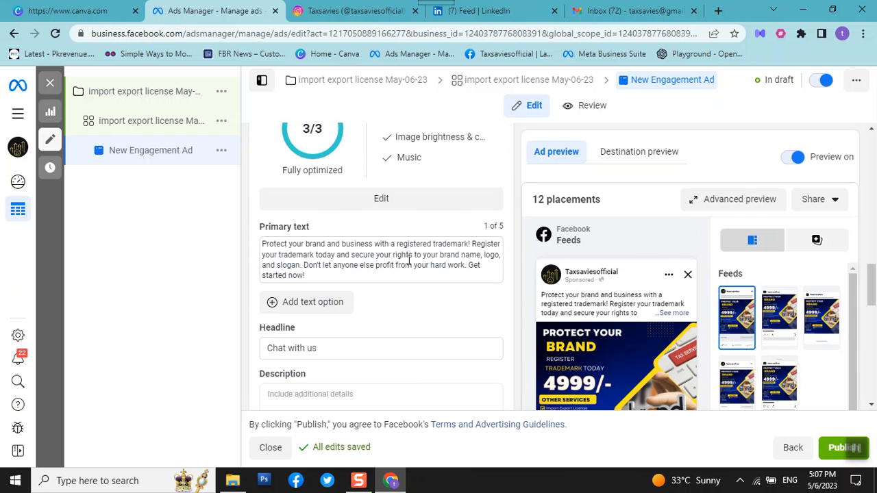
# Replace the ad's headline with "Call Now For Offer".
pyautogui.click(333, 351)
pyautogui.press('BackSpace')
pyautogui.press('BackSpace')
pyautogui.press('BackSpace')
pyautogui.press('BackSpace')
pyautogui.press('BackSpace')
pyautogui.press('BackSpace')
pyautogui.press('BackSpace')
pyautogui.press('BackSpace')
pyautogui.press('BackSpace')
pyautogui.press('BackSpace')
pyautogui.press('BackSpace')
pyautogui.press('BackSpace')
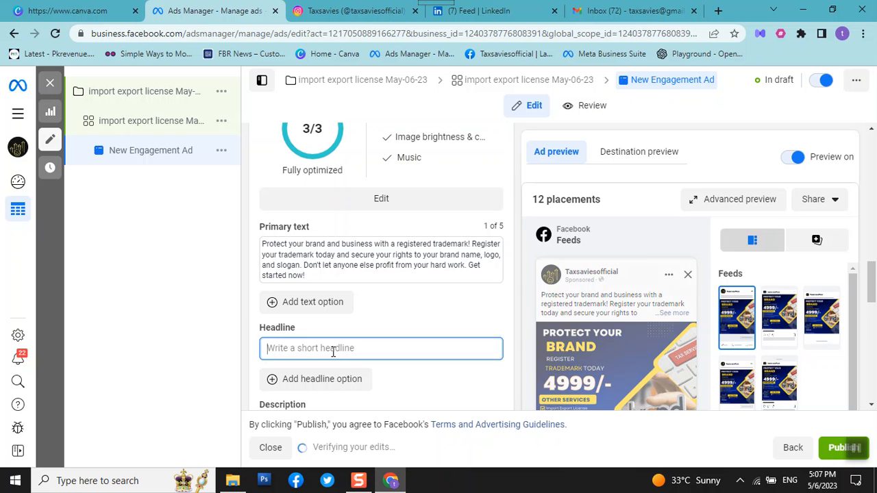
pyautogui.write('Call')
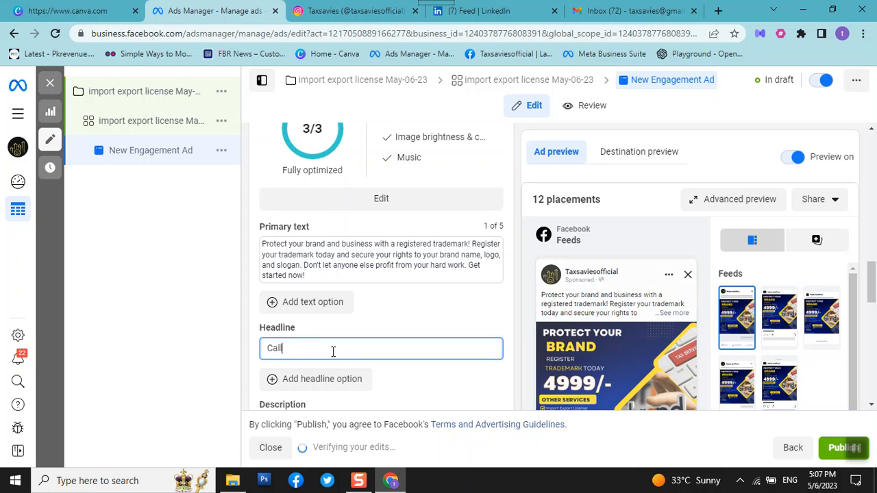
pyautogui.write(' Now')
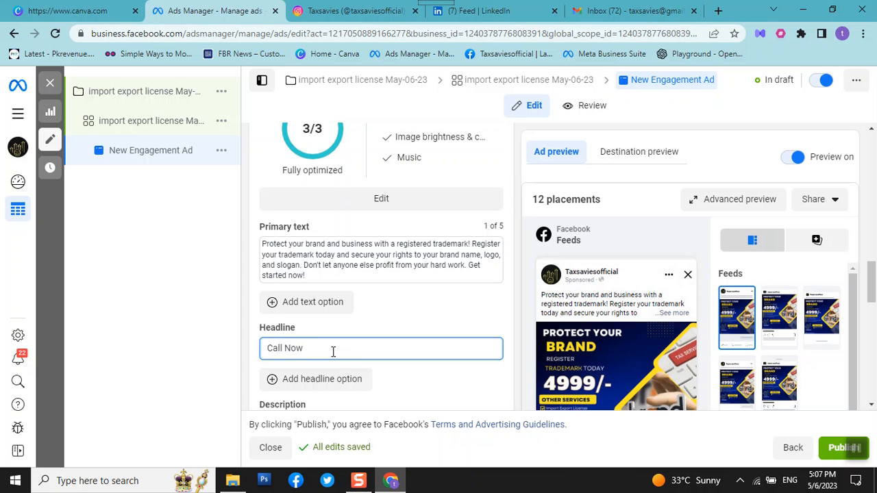
pyautogui.write(' For Offer')
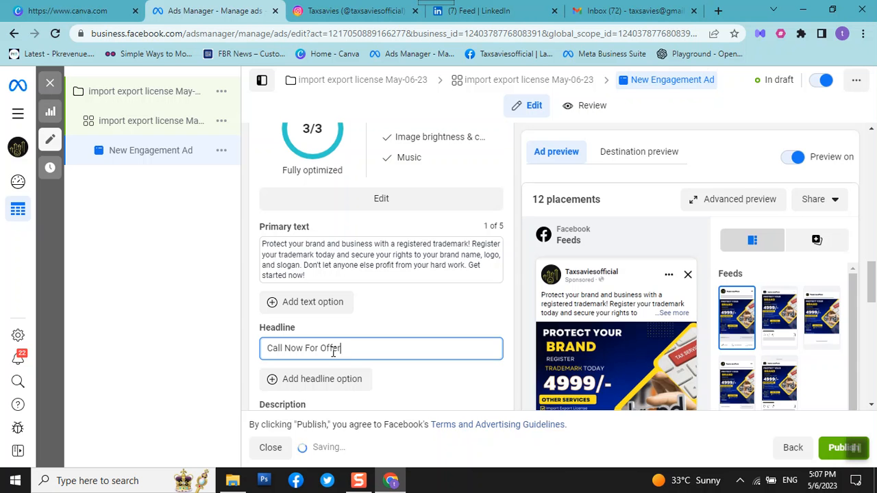
pyautogui.click(422, 320)
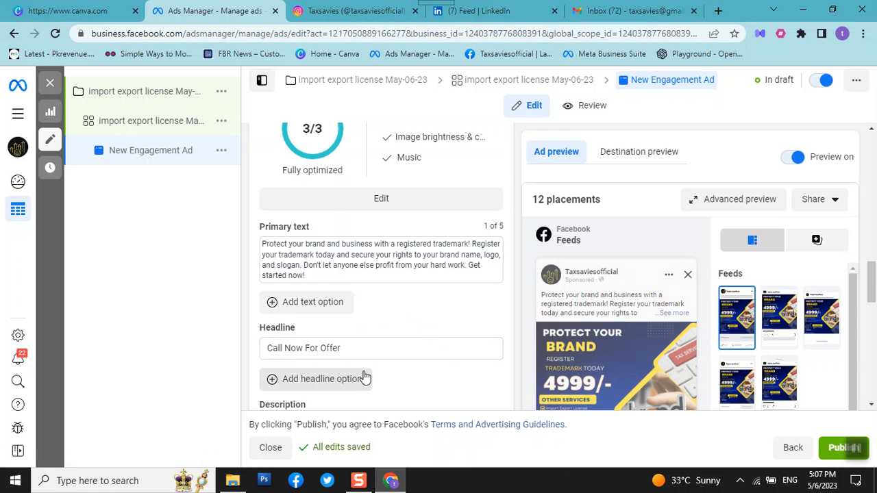
# Save the WhatsApp message template as "Welcome message 05-06-23", keeping the default greeting and autofill message.
pyautogui.scroll(-2, 367, 374)
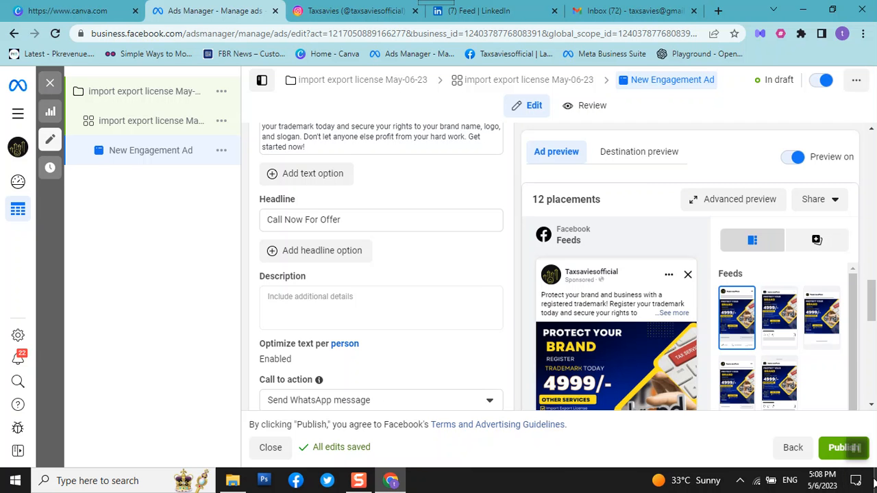
pyautogui.scroll(-1, 301, 312)
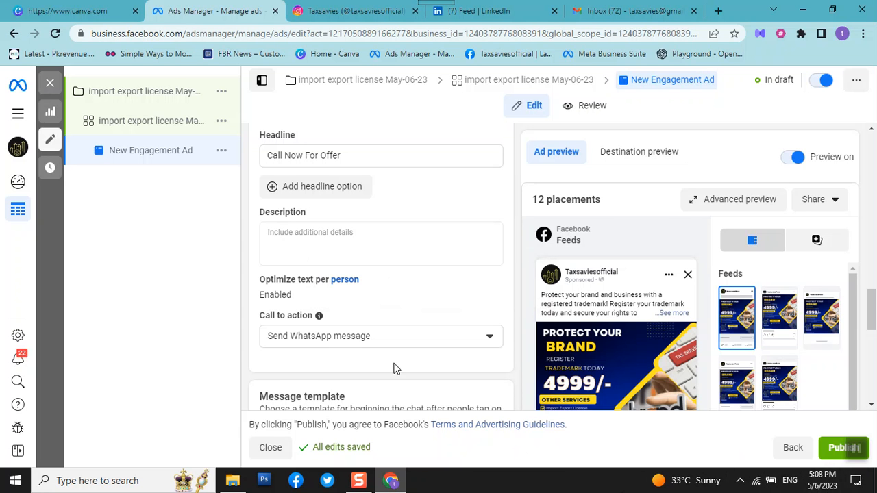
pyautogui.scroll(-3, 407, 320)
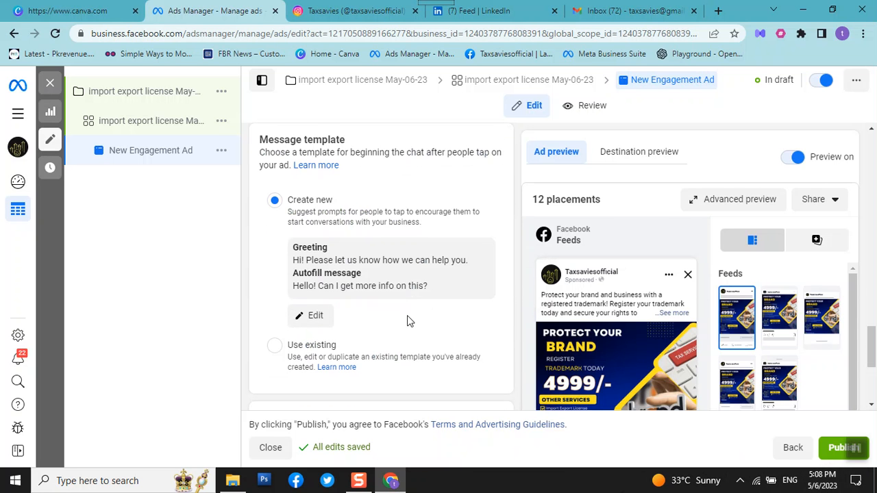
pyautogui.click(314, 316)
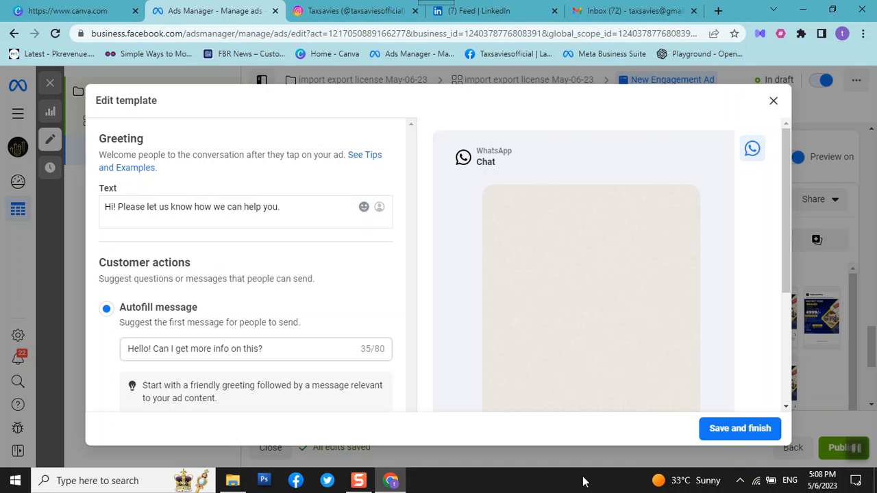
pyautogui.scroll(-3, 252, 301)
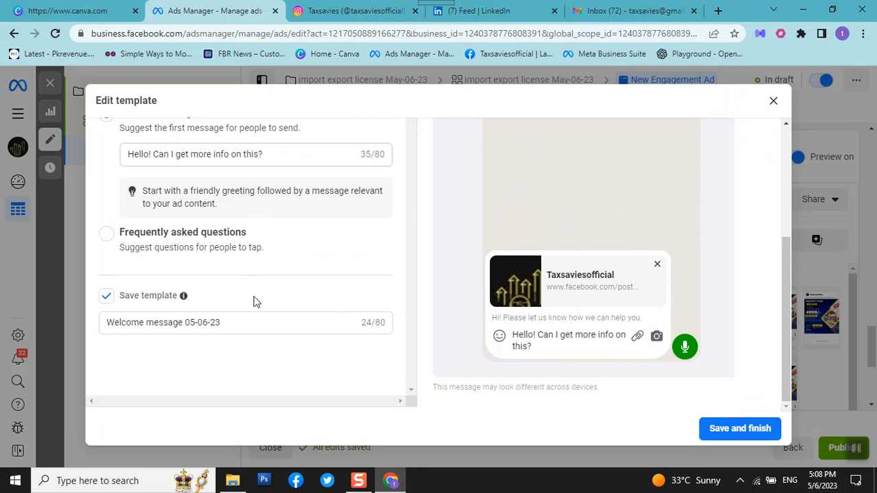
pyautogui.scroll(1, 253, 302)
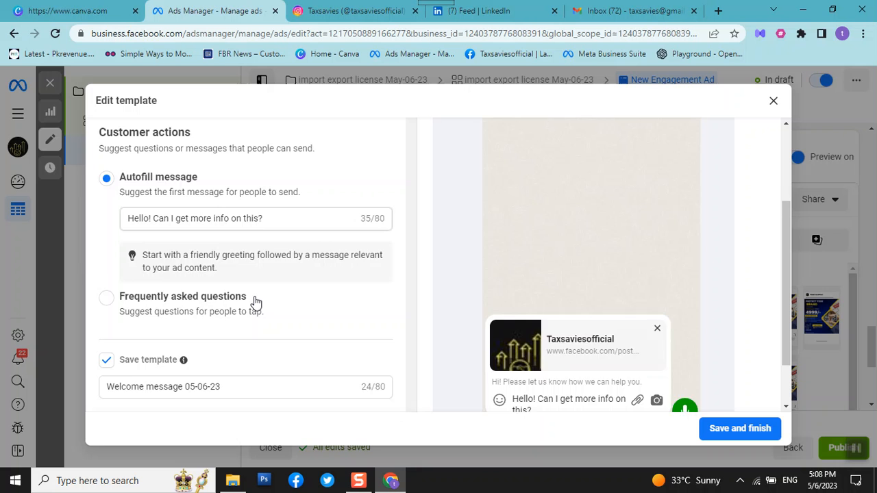
pyautogui.scroll(1, 253, 303)
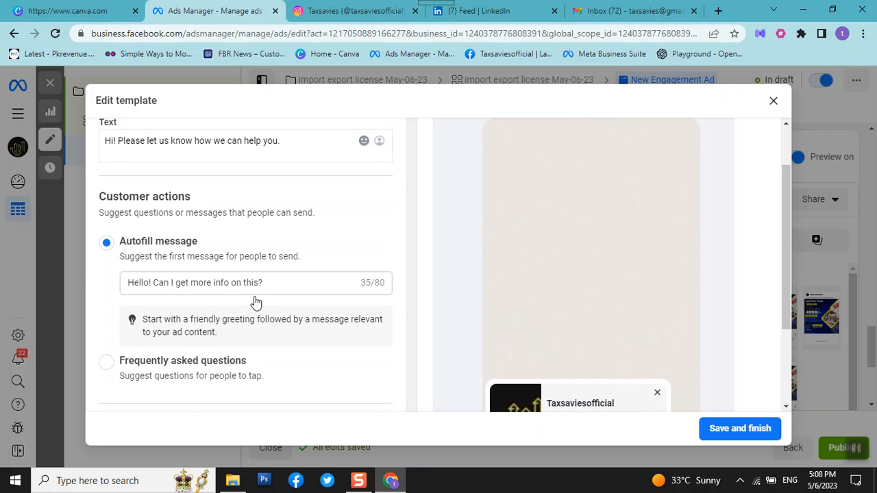
pyautogui.click(754, 430)
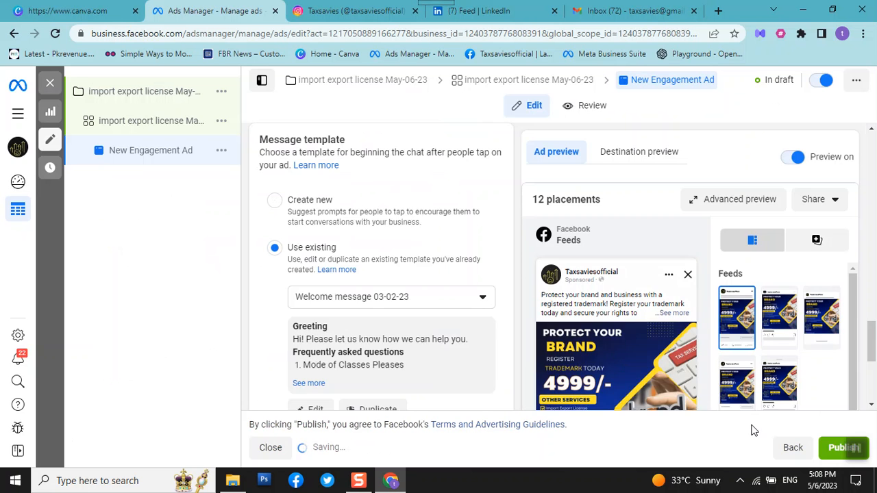
# Check the finished ad preview and tracking settings, and publish the New Engagement Ad.
pyautogui.scroll(-4, 329, 309)
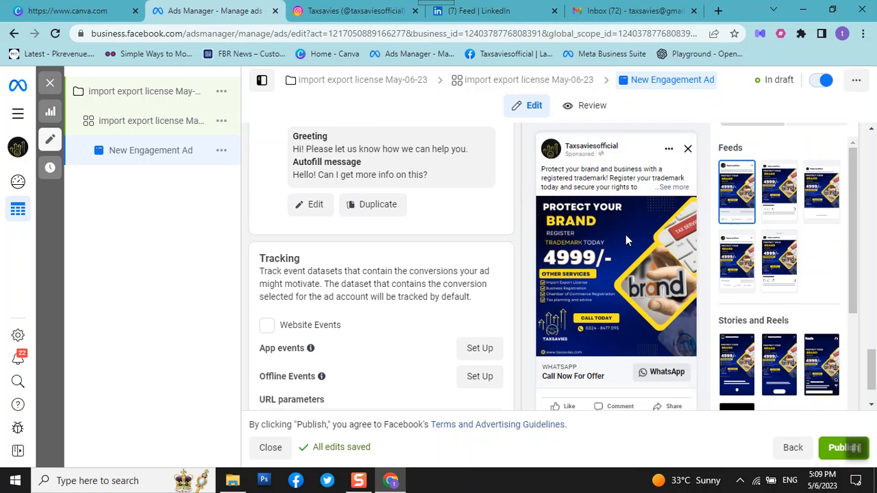
pyautogui.scroll(-1, 627, 236)
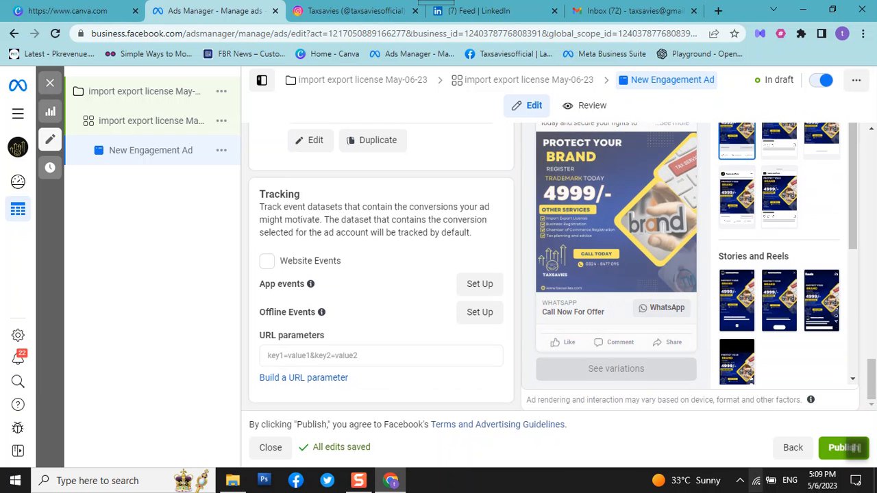
pyautogui.click(832, 448)
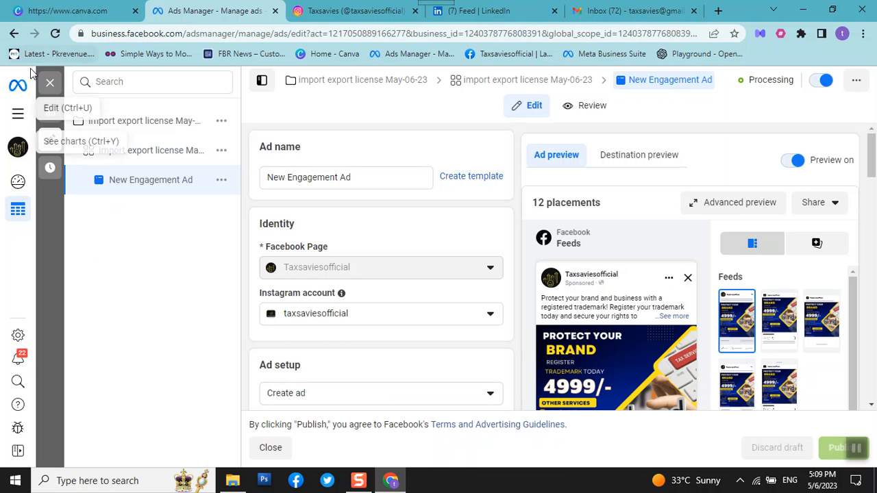
# Close the ad editor and clear the ad and ad set selections to return to the campaign list.
pyautogui.click(50, 85)
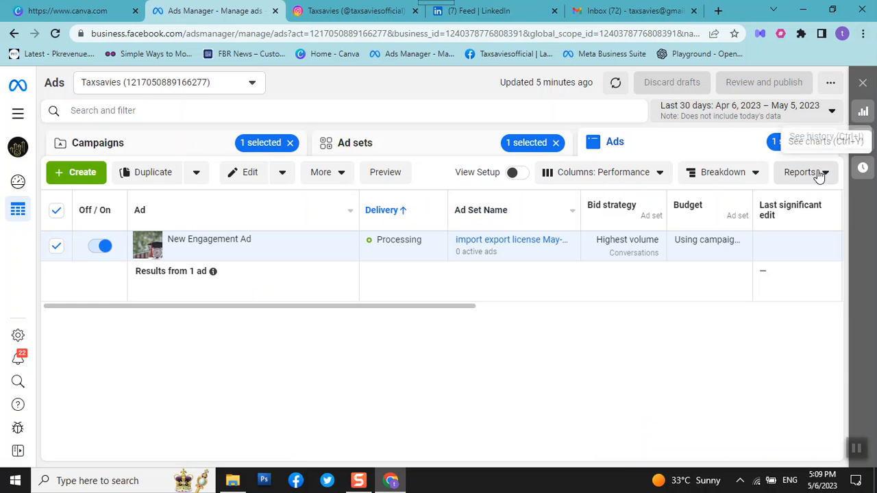
pyautogui.click(822, 144)
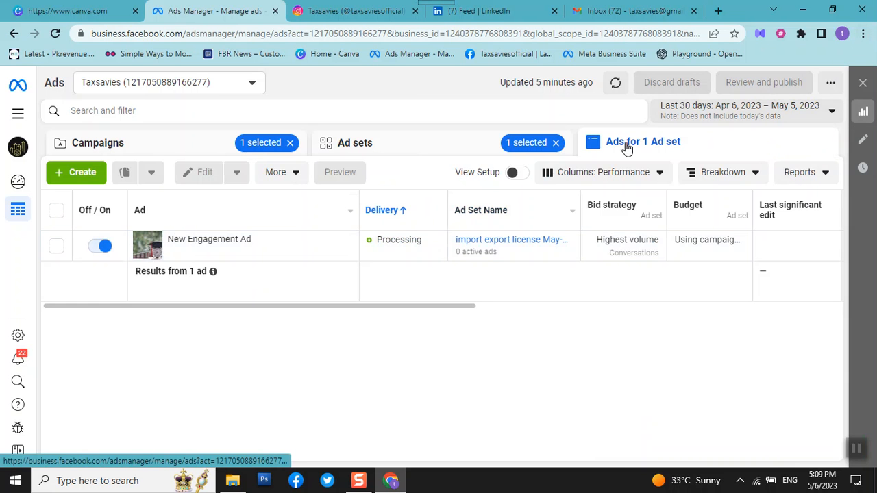
pyautogui.click(557, 143)
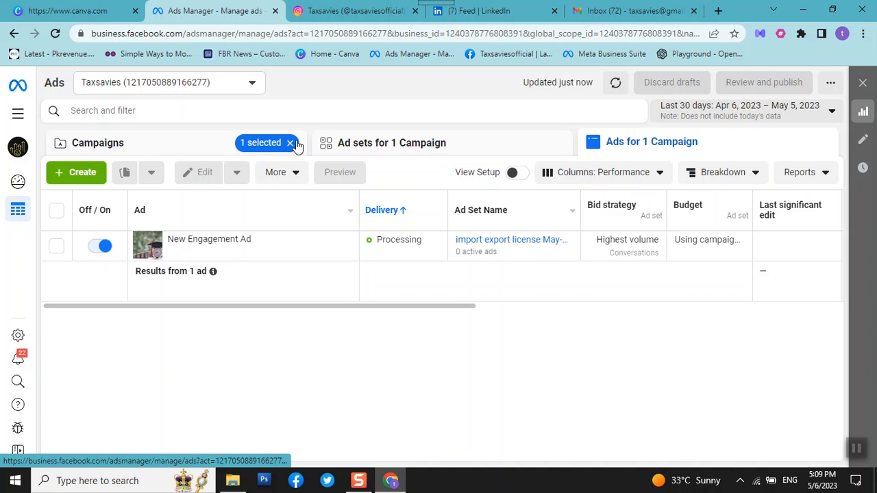
pyautogui.click(295, 145)
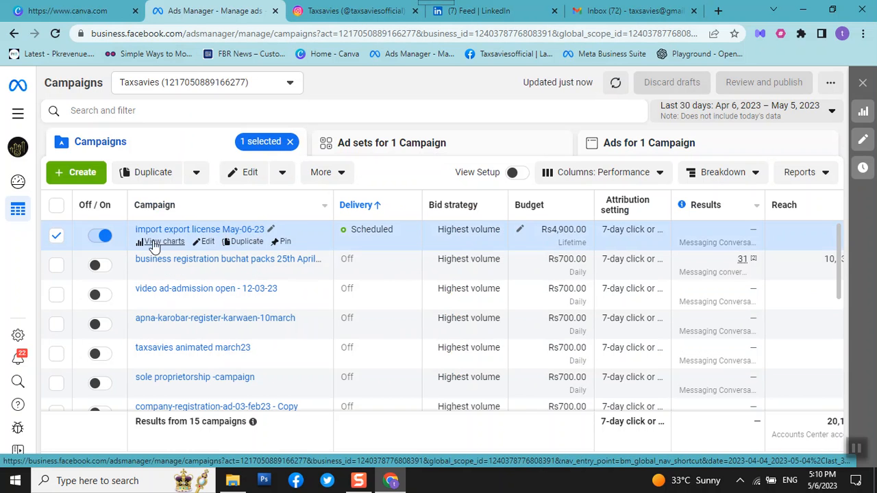
# Delete the "import export license May-06-23" campaign and confirm its deletion.
pyautogui.click(343, 175)
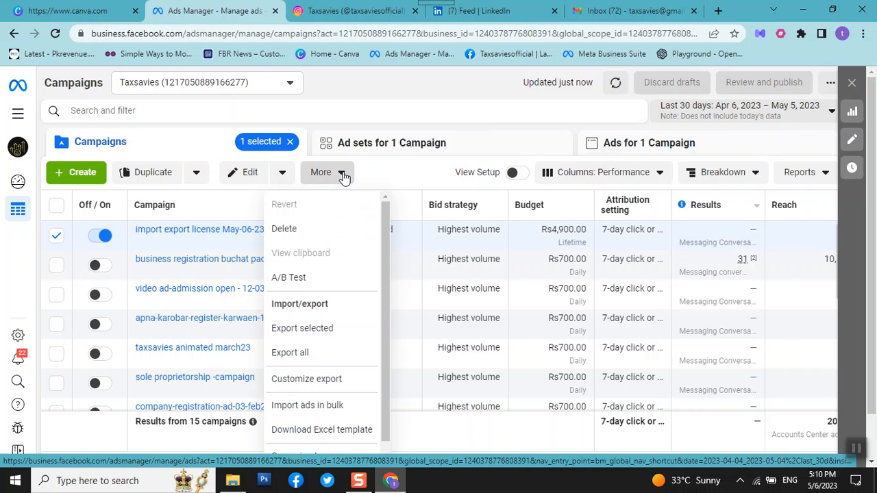
pyautogui.click(285, 230)
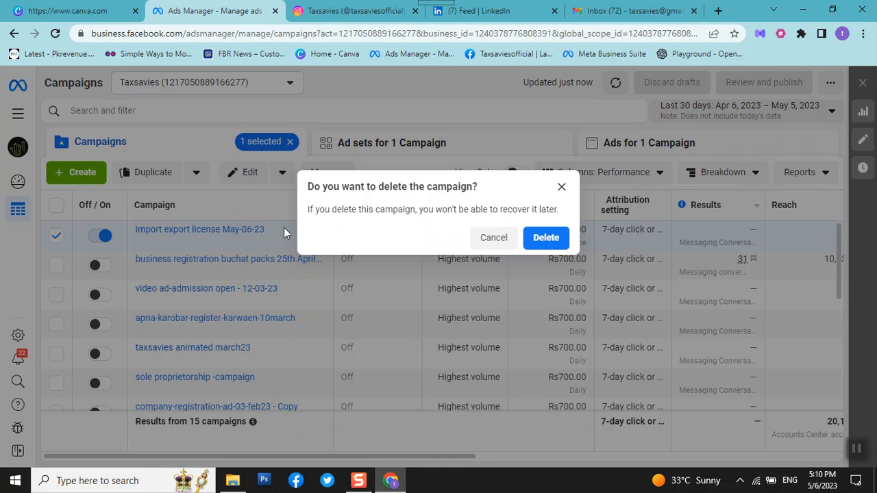
pyautogui.click(554, 240)
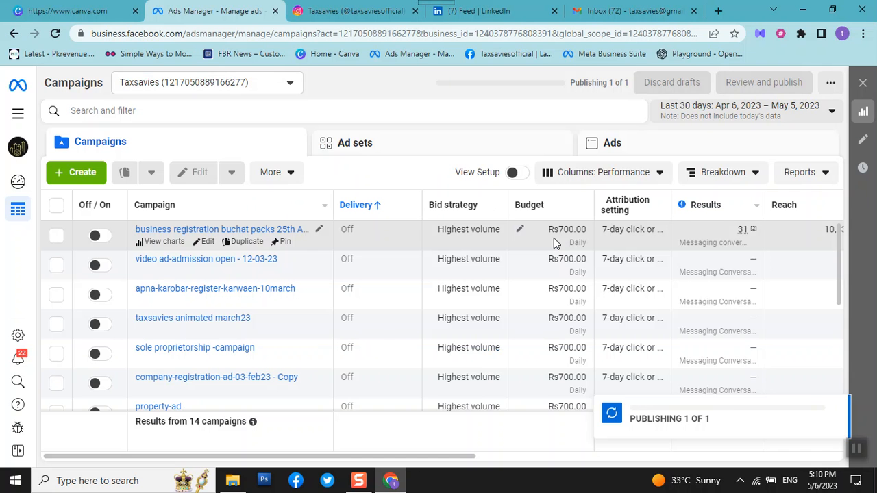